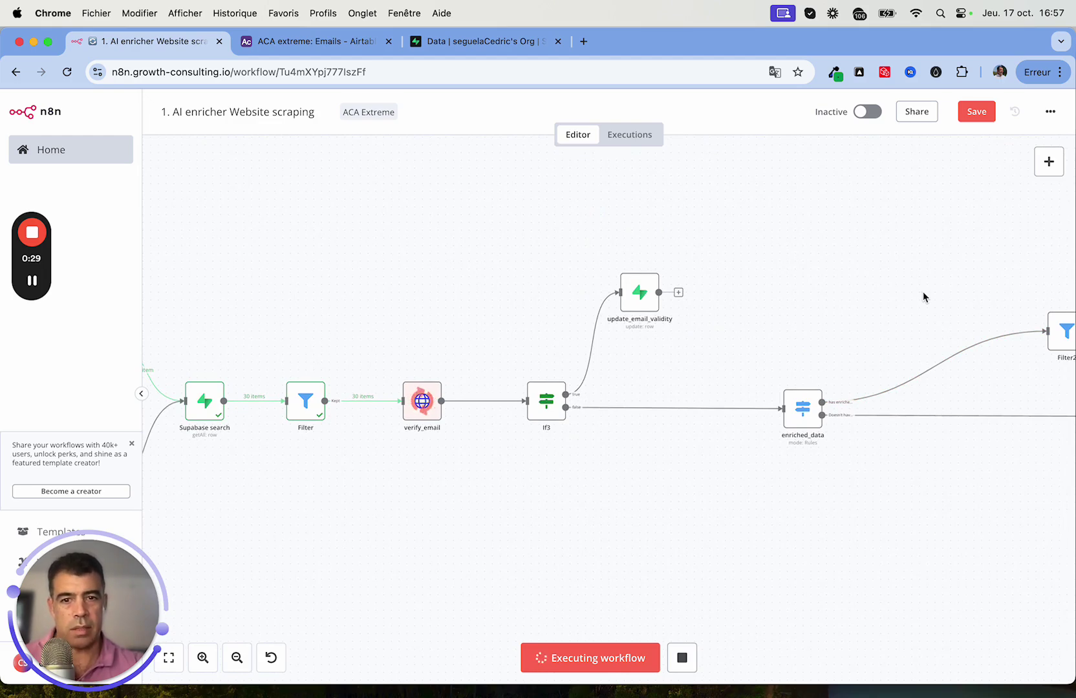
# Review the running workflow's trigger and email verification nodes, and check the estimated record count of the contacts table in Supabase.
pyautogui.hscroll(-3, 923, 295)
pyautogui.scroll(-2, 923, 295)
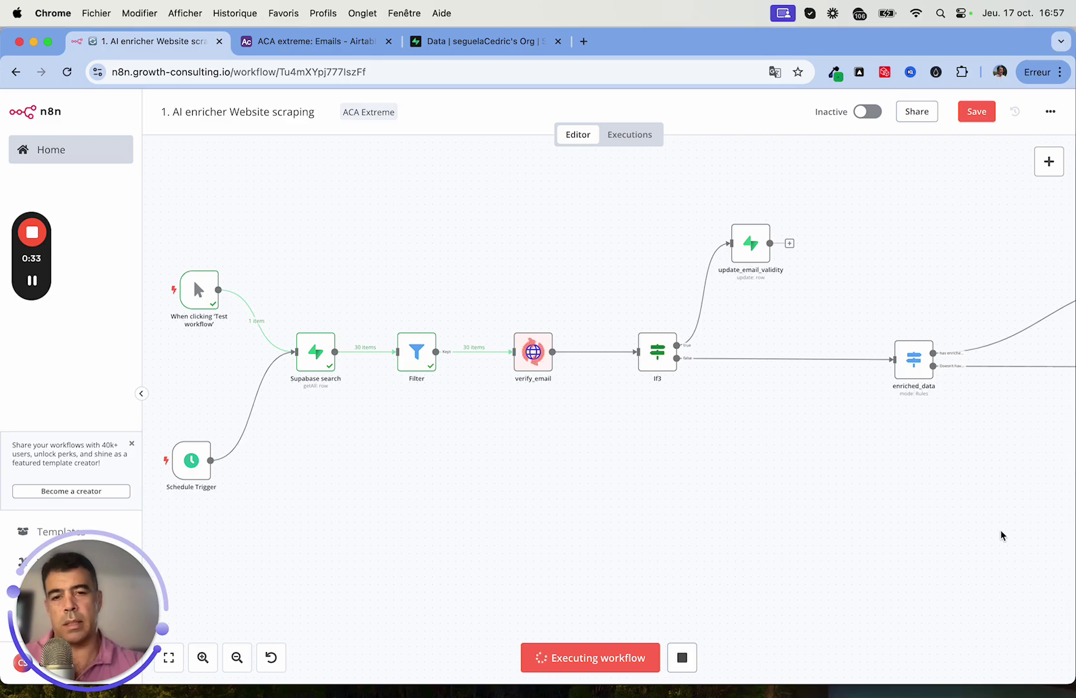
pyautogui.hscroll(-2, 1001, 534)
pyautogui.scroll(1, 1000, 533)
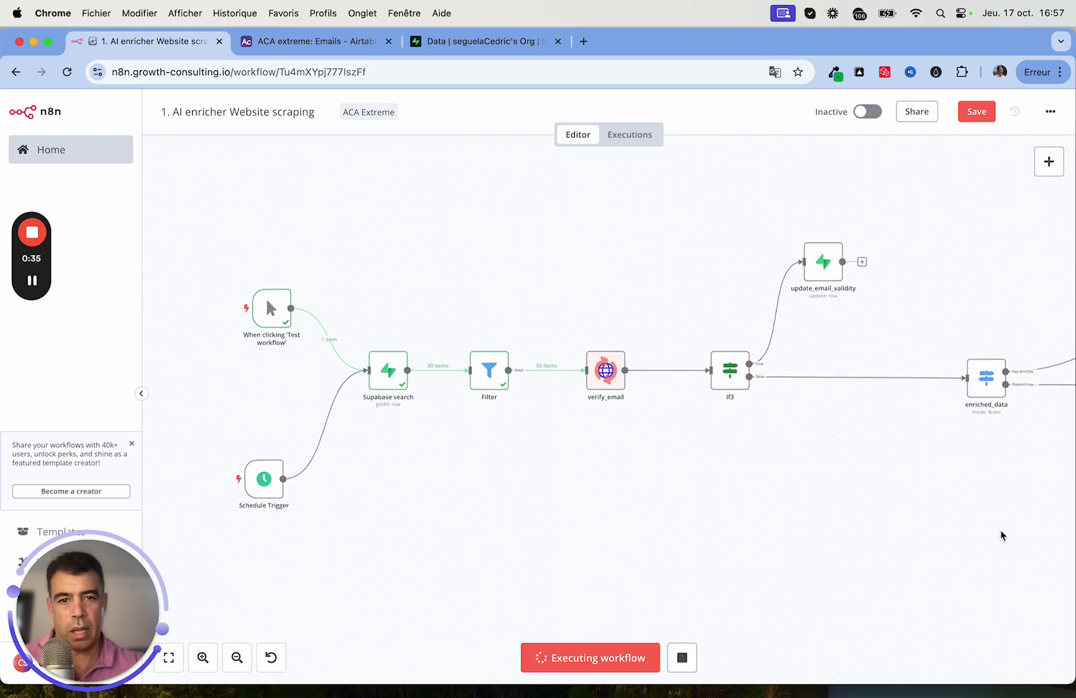
pyautogui.click(514, 44)
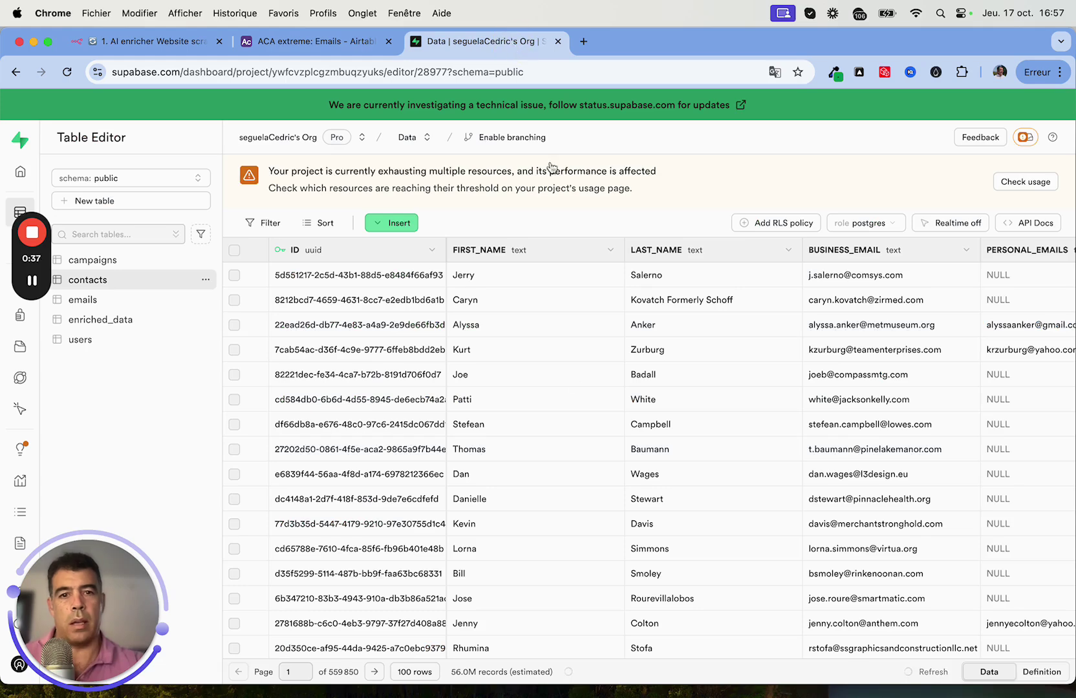
pyautogui.doubleClick(464, 672)
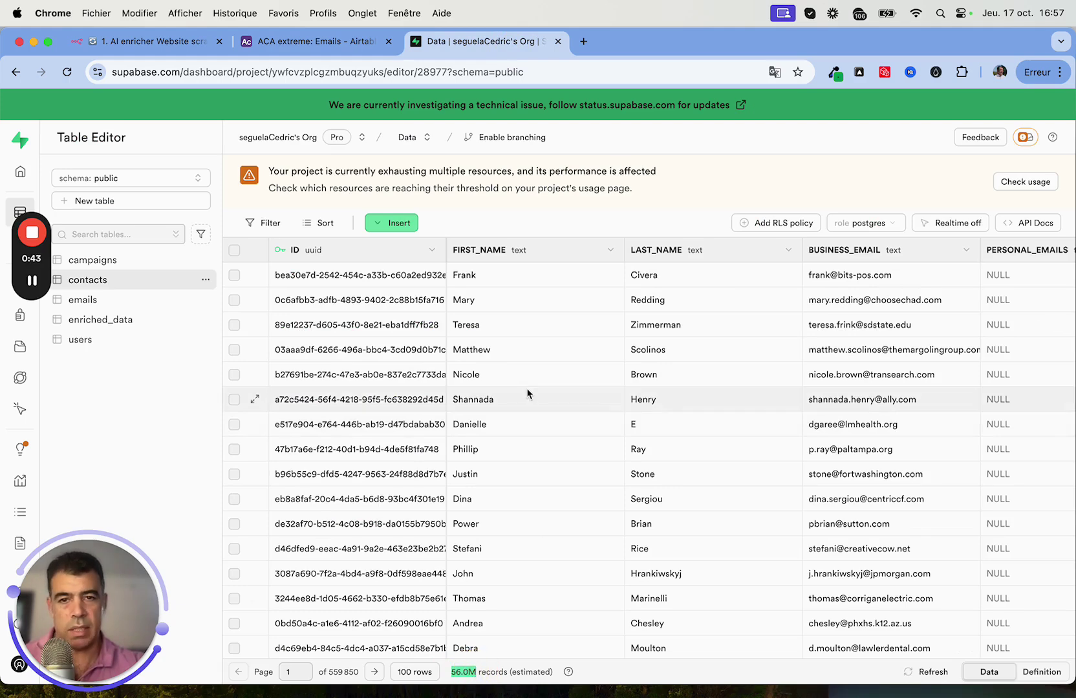
# Switch back to the n8n workflow and follow its execution from the email check through Loop Over Items to the website_data node.
pyautogui.click(153, 41)
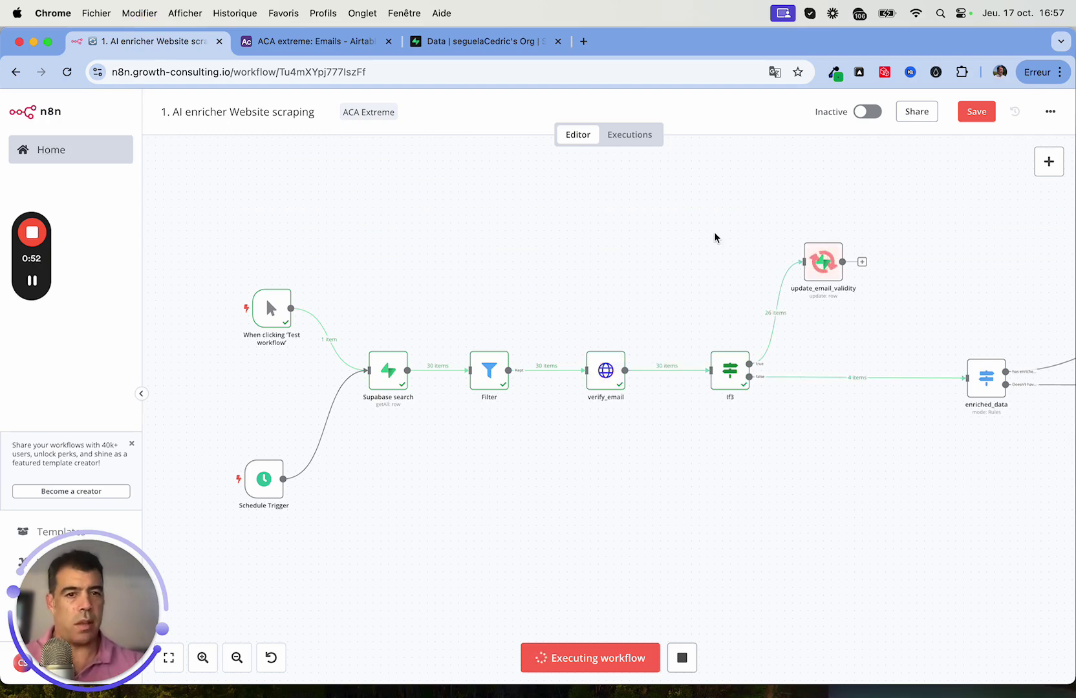
pyautogui.hscroll(10, 918, 276)
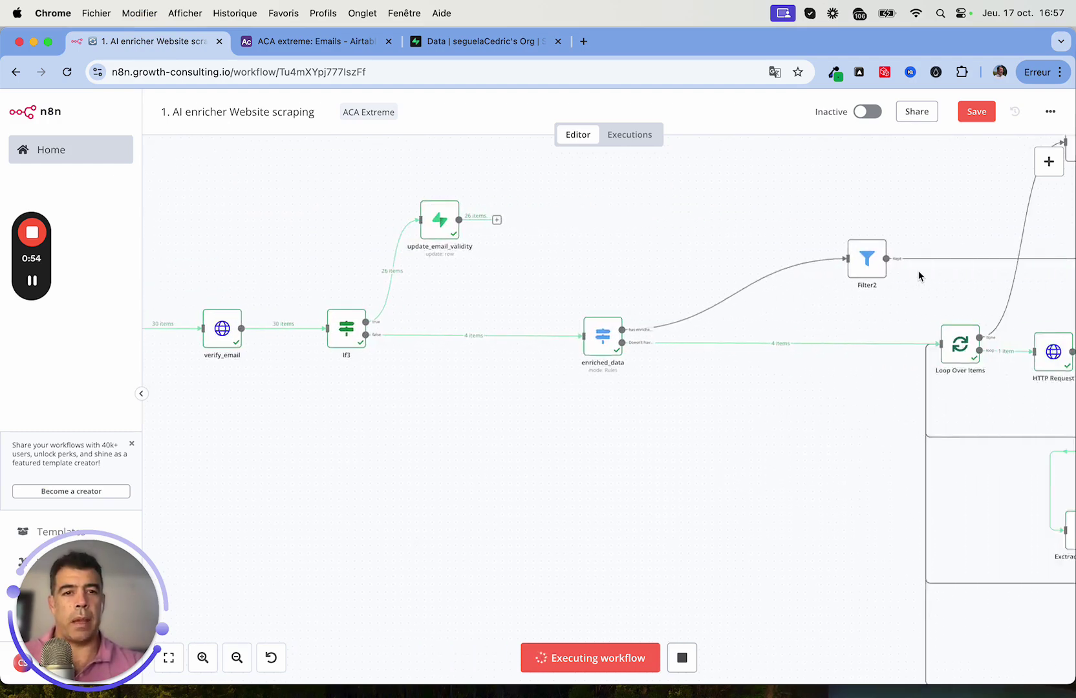
pyautogui.hscroll(4, 918, 276)
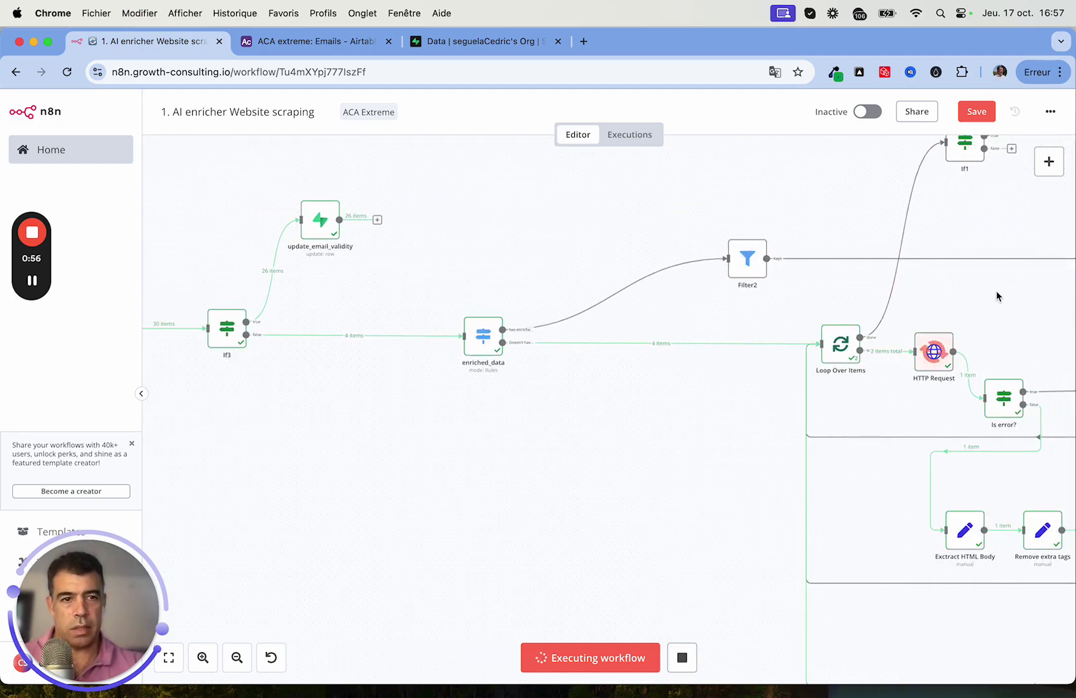
pyautogui.hscroll(12, 997, 295)
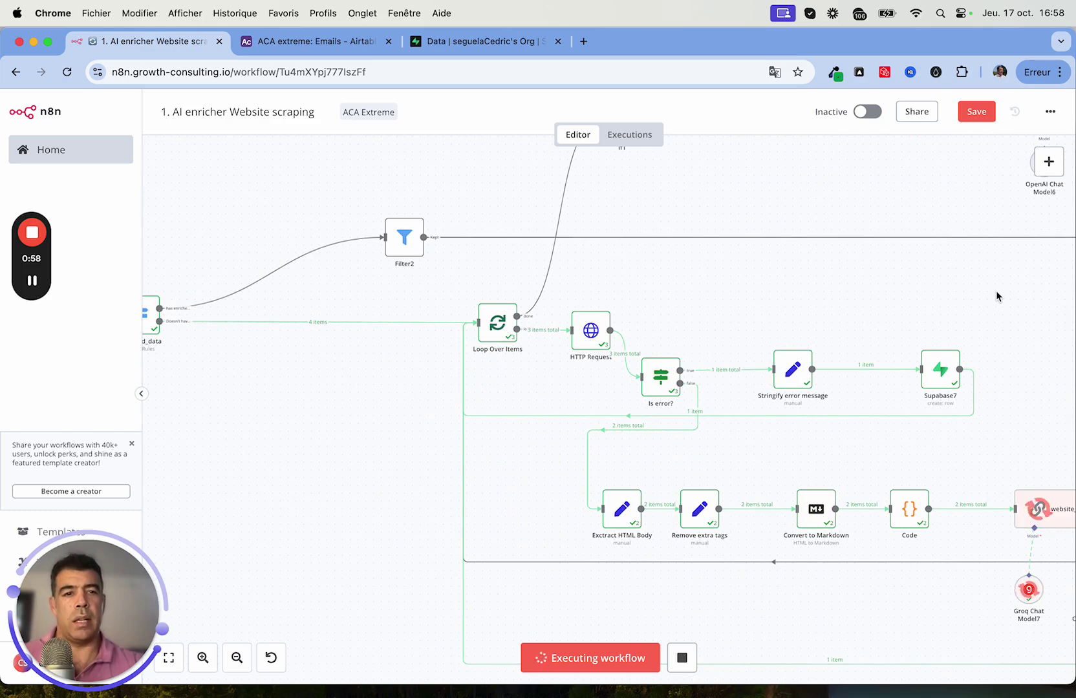
pyautogui.hscroll(8, 960, 296)
pyautogui.scroll(-3, 960, 296)
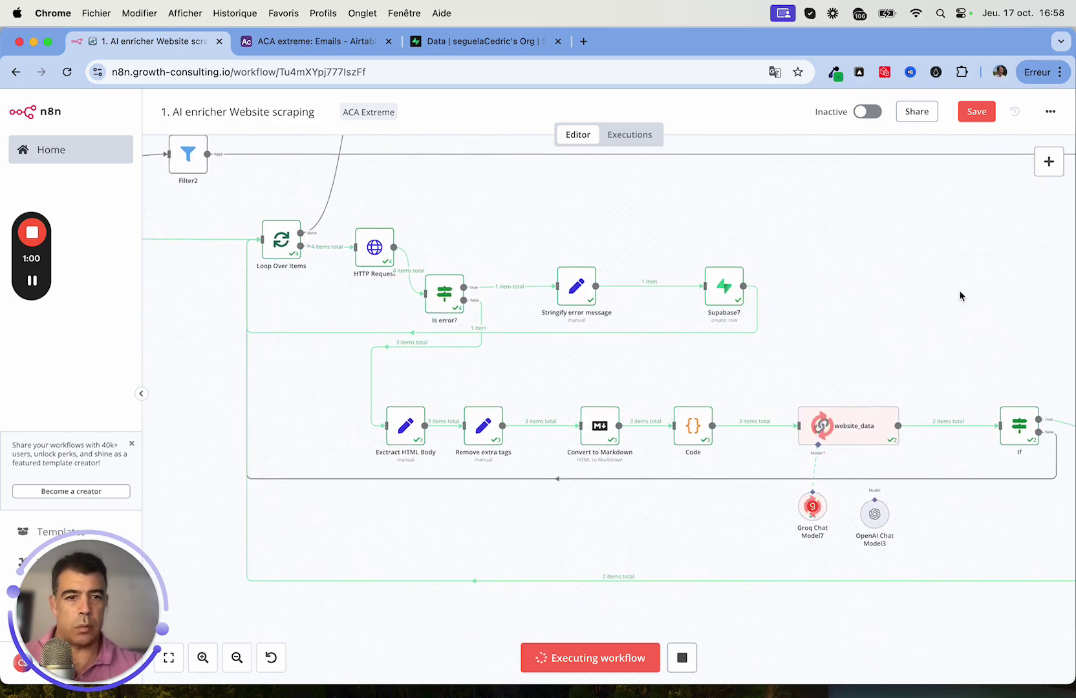
pyautogui.hscroll(2, 960, 296)
pyautogui.scroll(-1, 960, 296)
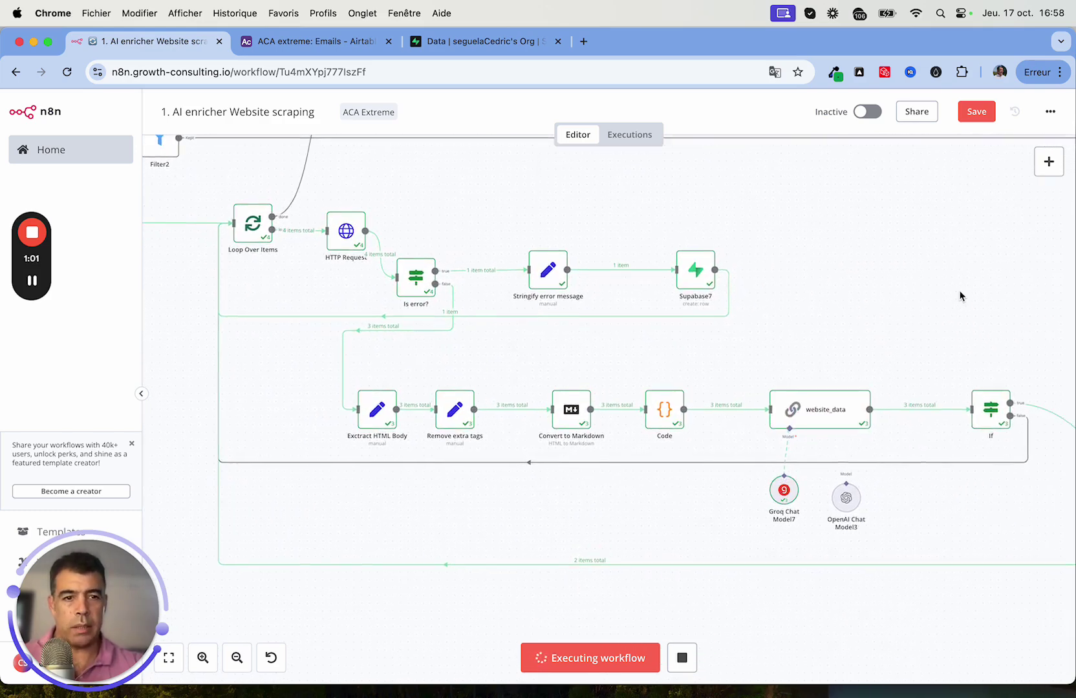
# Open the website_data node and read its latest run's output, highlighting the business type answer and the company name.
pyautogui.doubleClick(818, 405)
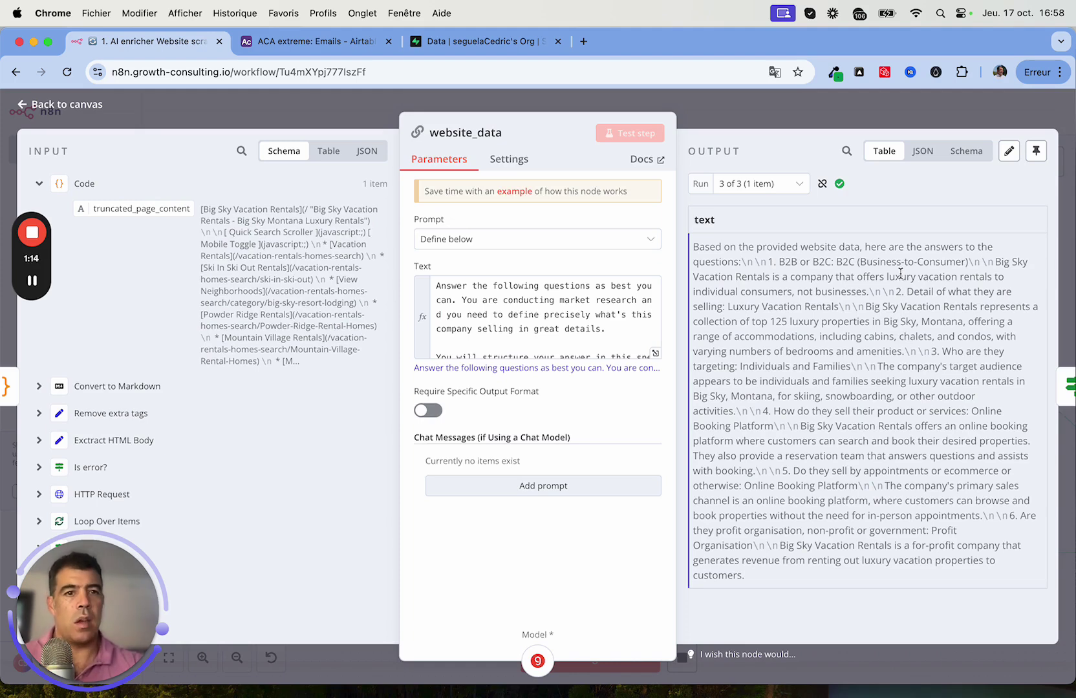
pyautogui.doubleClick(845, 261)
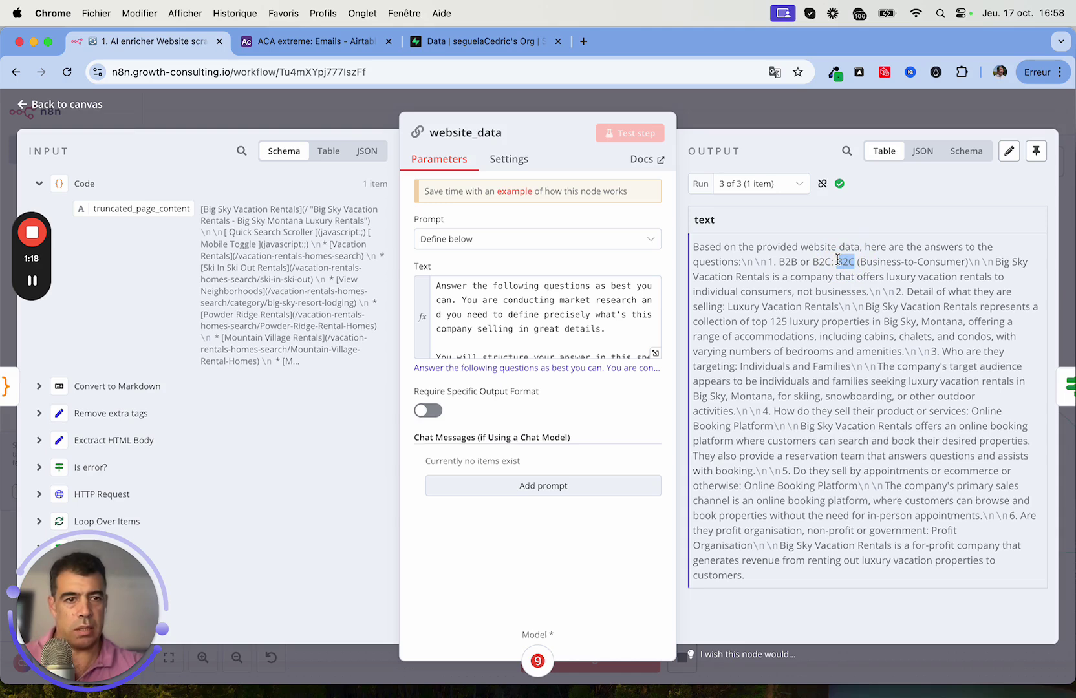
pyautogui.click(1004, 259)
pyautogui.moveTo(996, 261); pyautogui.dragTo(772, 278)
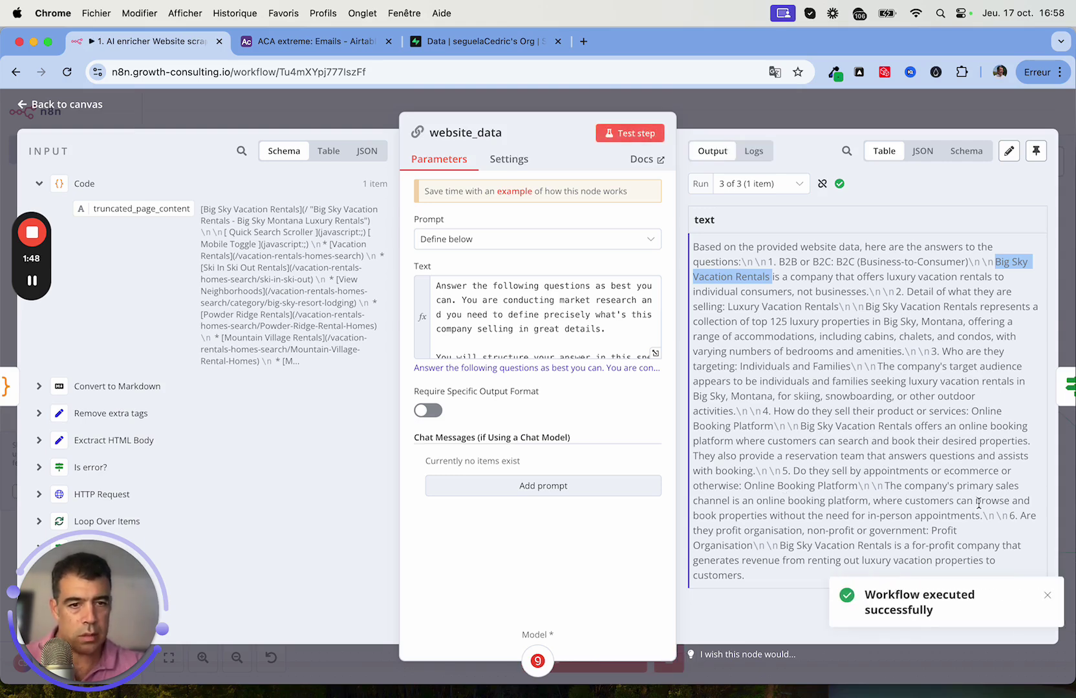
# Read the website_data output of runs 1 of 3 and 2 of 3, and return to the canvas.
pyautogui.click(785, 186)
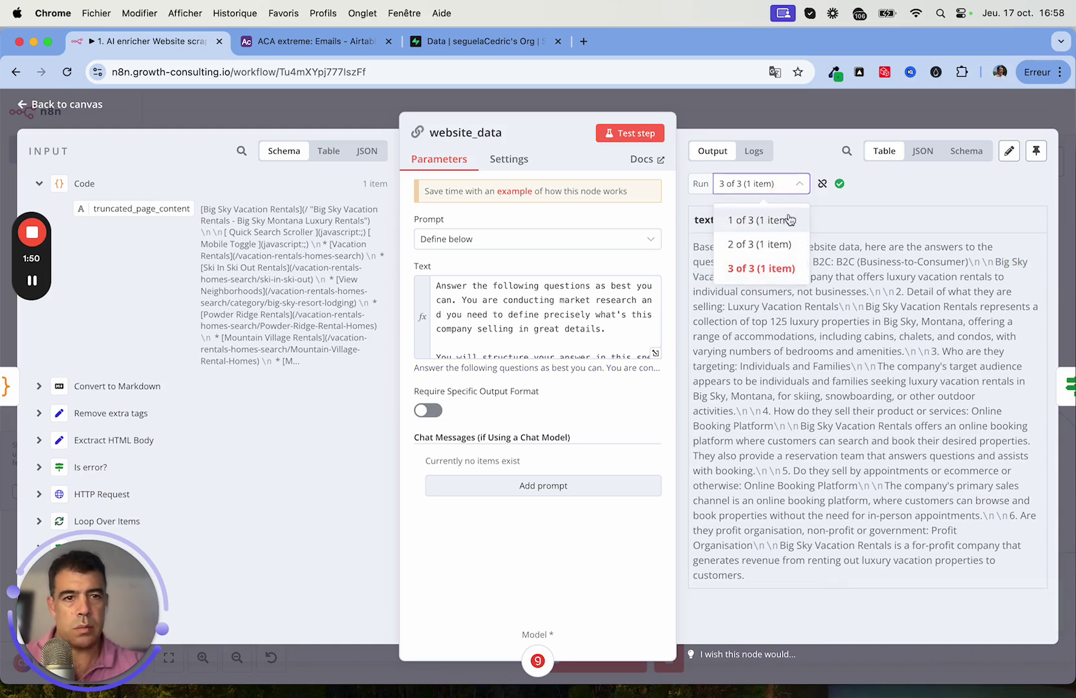
pyautogui.click(789, 221)
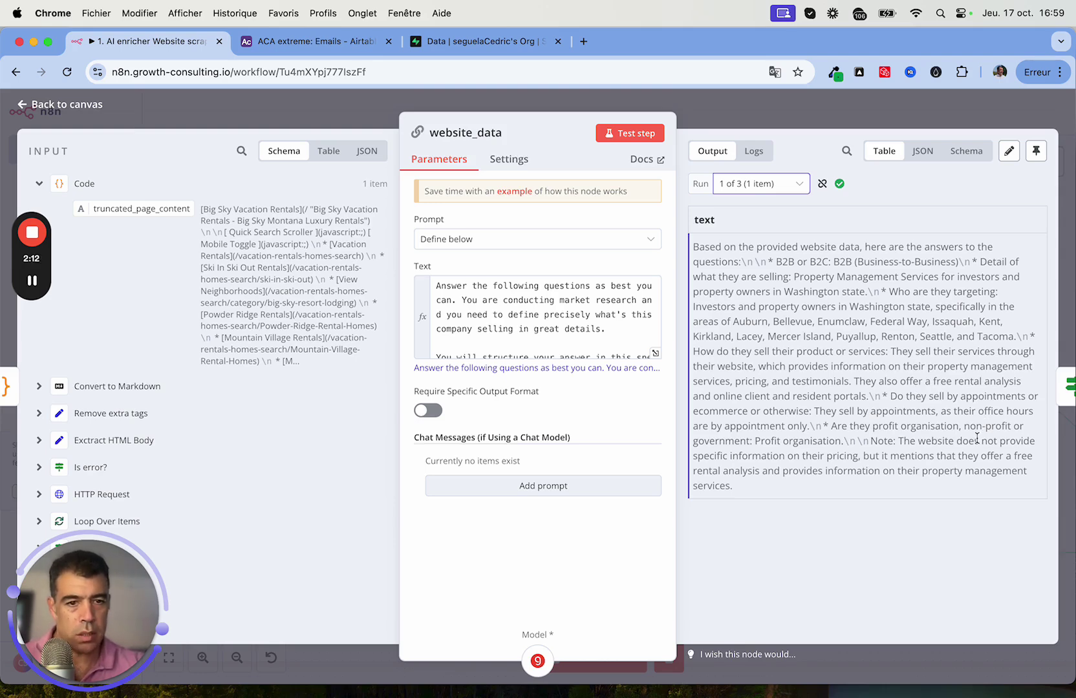
pyautogui.click(790, 186)
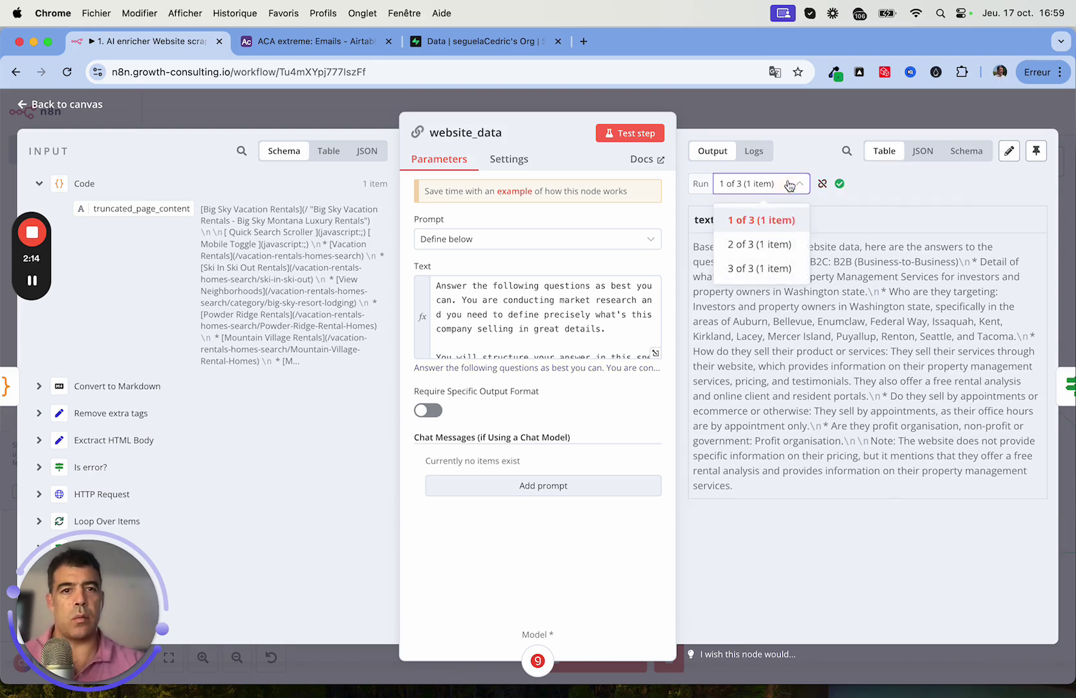
pyautogui.click(786, 244)
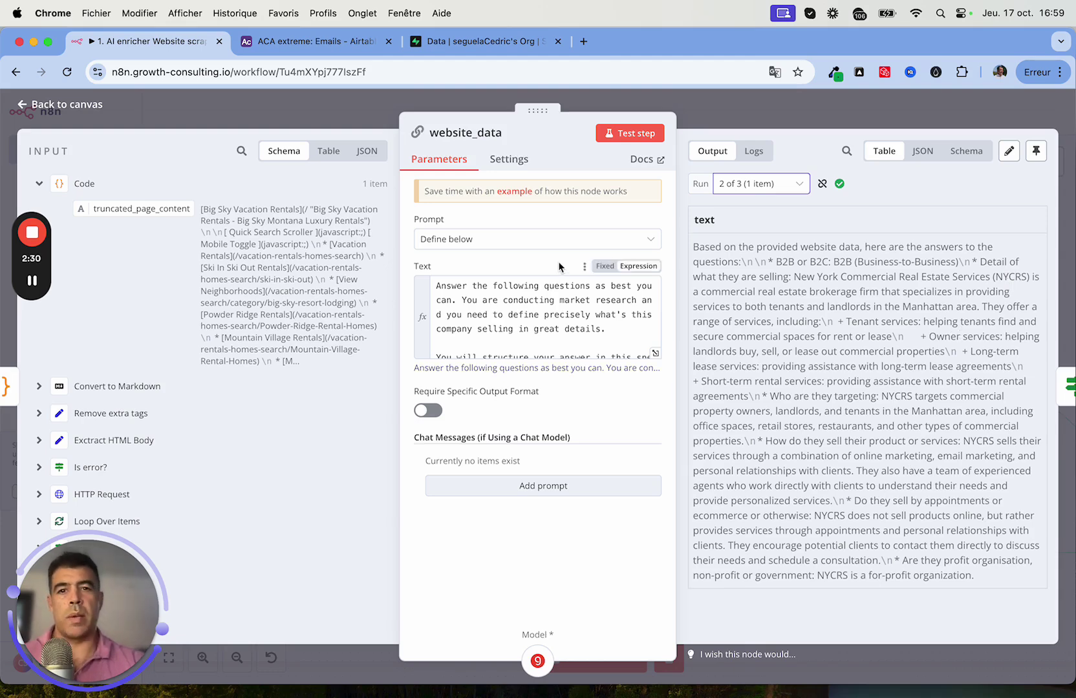
pyautogui.click(95, 102)
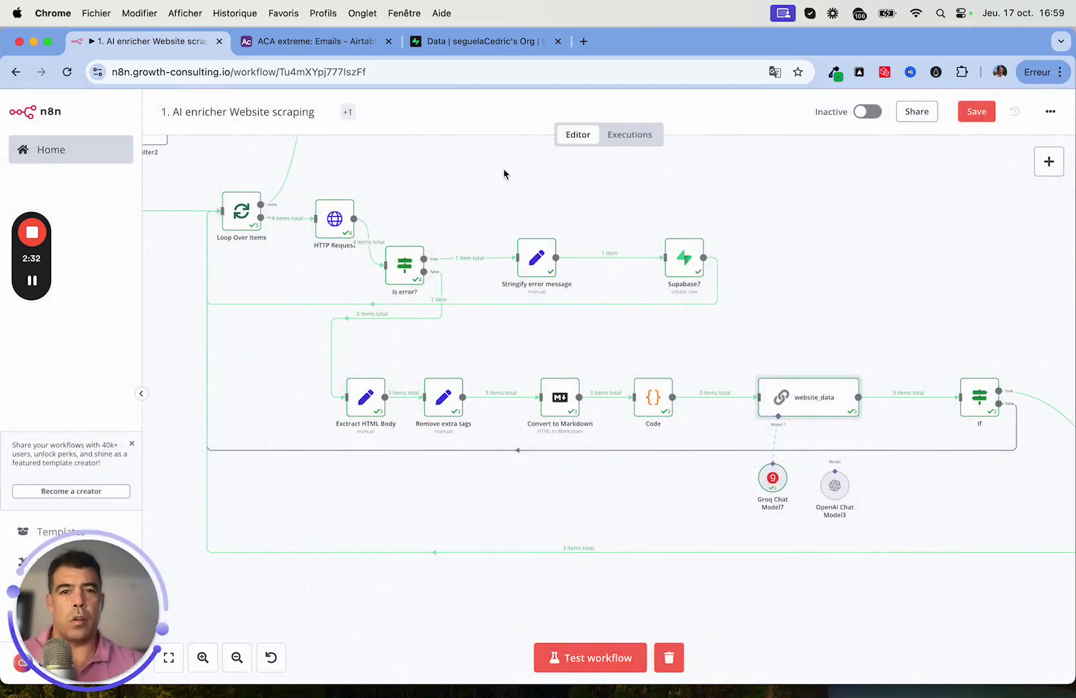
# Find the category node at the start of the AI enrichment chain, read its output and return to the canvas.
pyautogui.scroll(5, 609, 217)
pyautogui.hscroll(10, 609, 220)
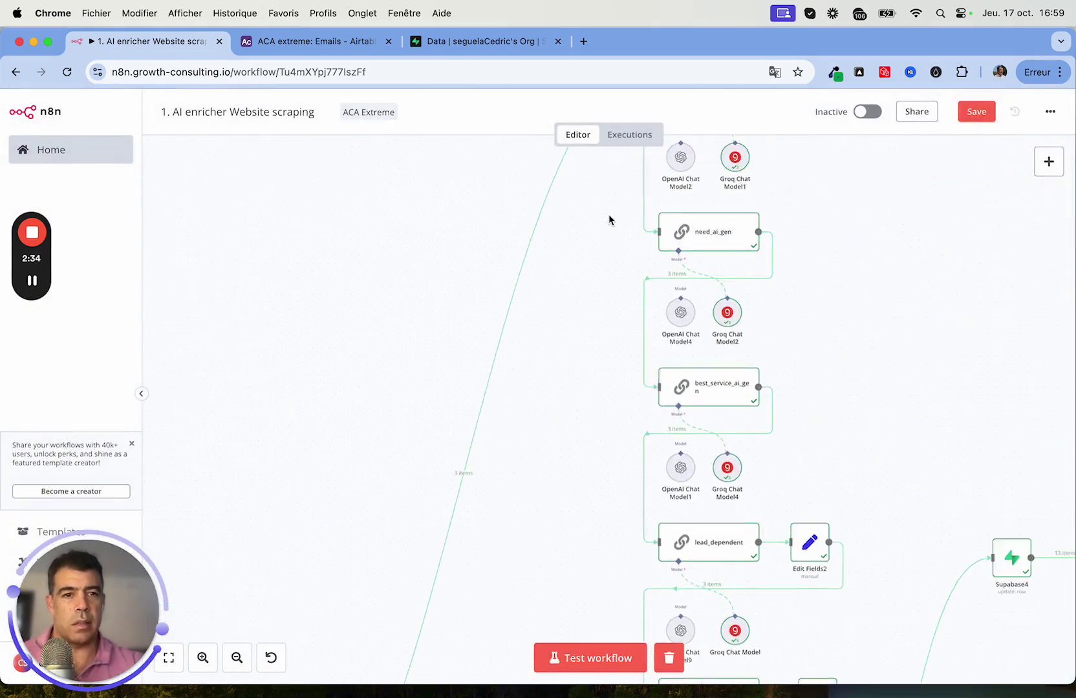
pyautogui.scroll(5, 608, 220)
pyautogui.scroll(2, 608, 220)
pyautogui.hscroll(1, 608, 220)
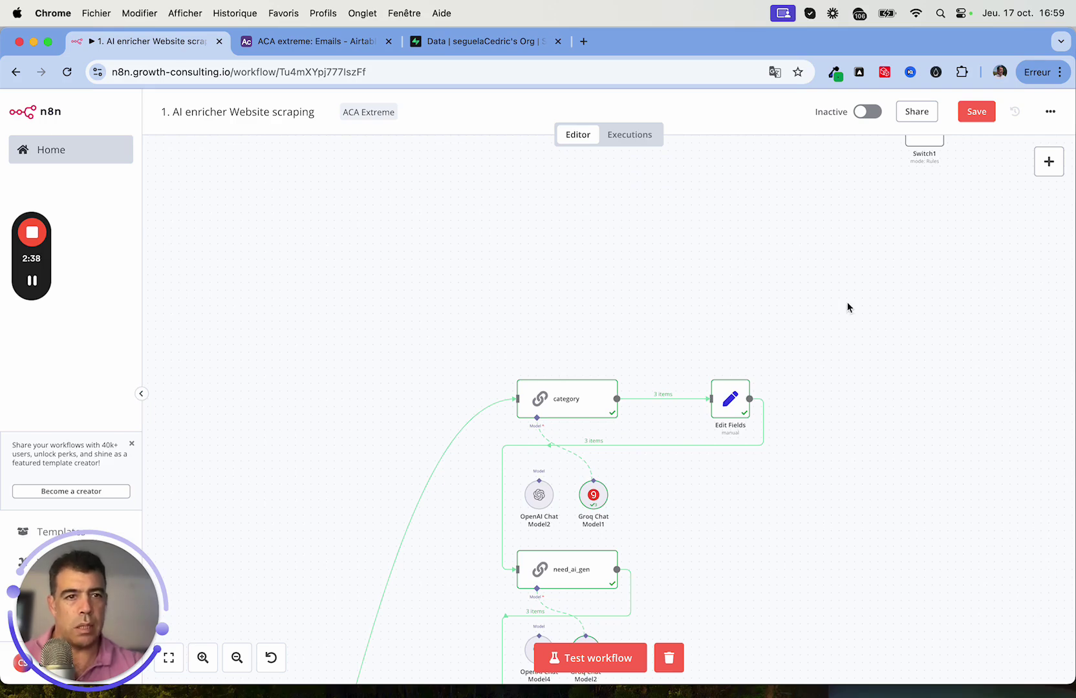
pyautogui.scroll(-4, 848, 302)
pyautogui.hscroll(-1, 847, 302)
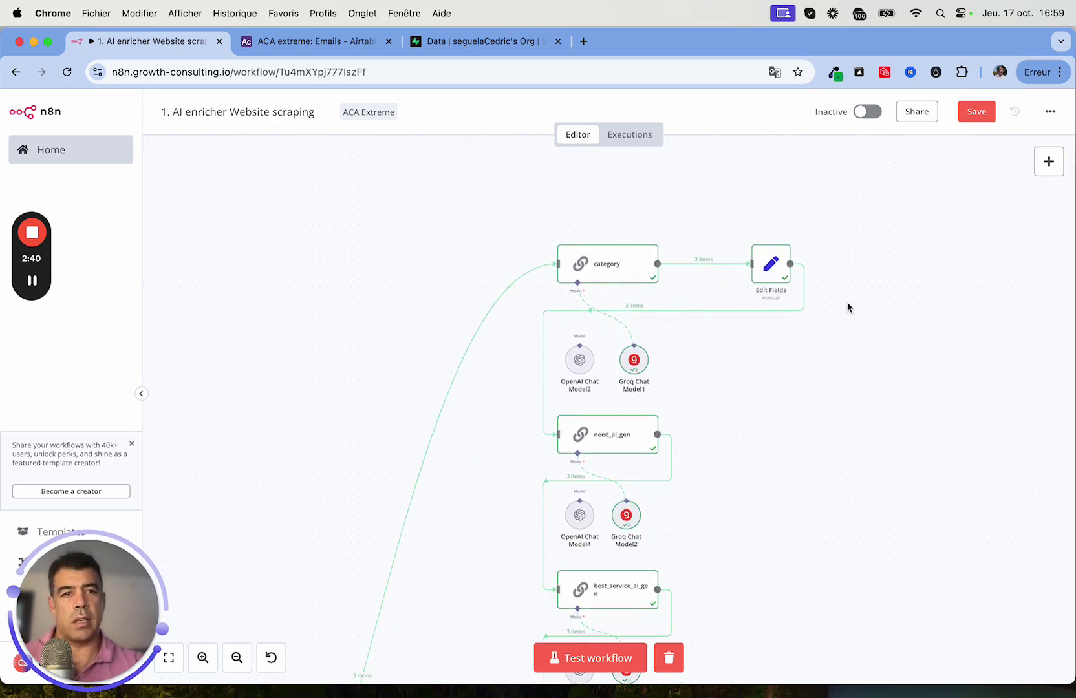
pyautogui.scroll(-2, 847, 304)
pyautogui.hscroll(-1, 848, 303)
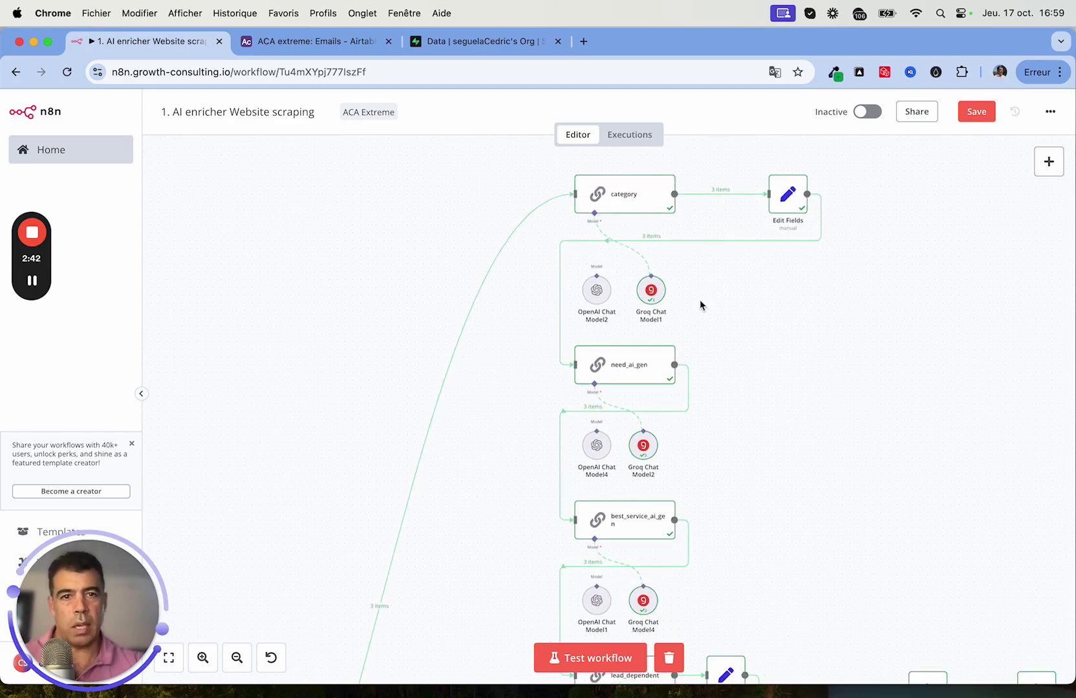
pyautogui.doubleClick(634, 194)
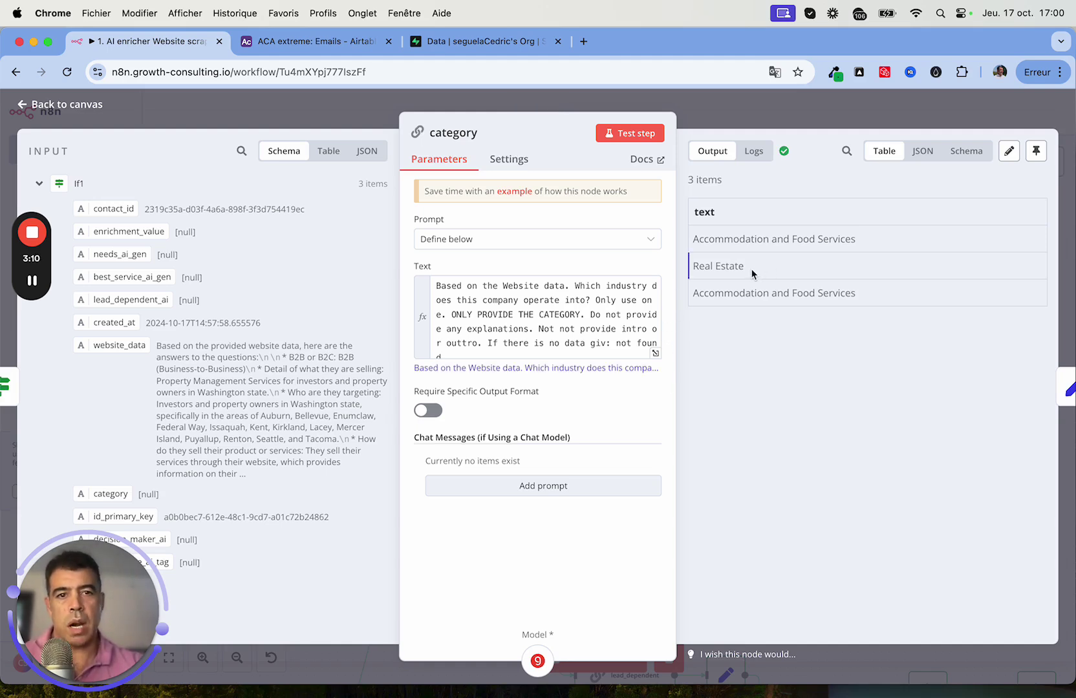
pyautogui.click(44, 102)
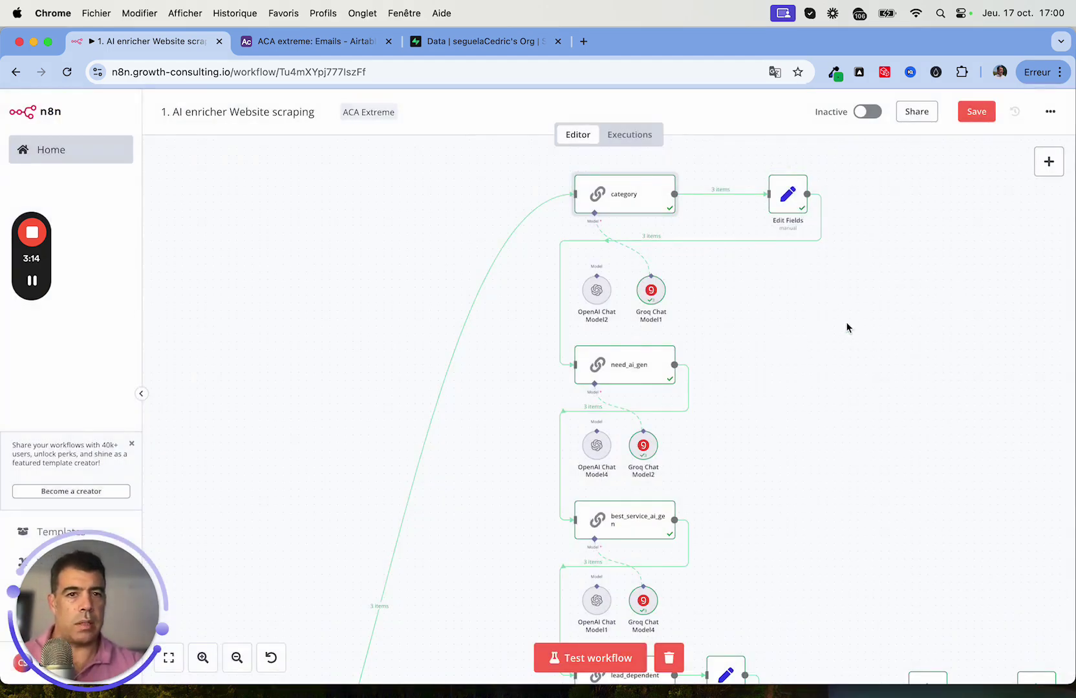
# Open the need_ai_gen node, read through its output for all items and return to the canvas.
pyautogui.scroll(-3, 845, 327)
pyautogui.scroll(2, 845, 327)
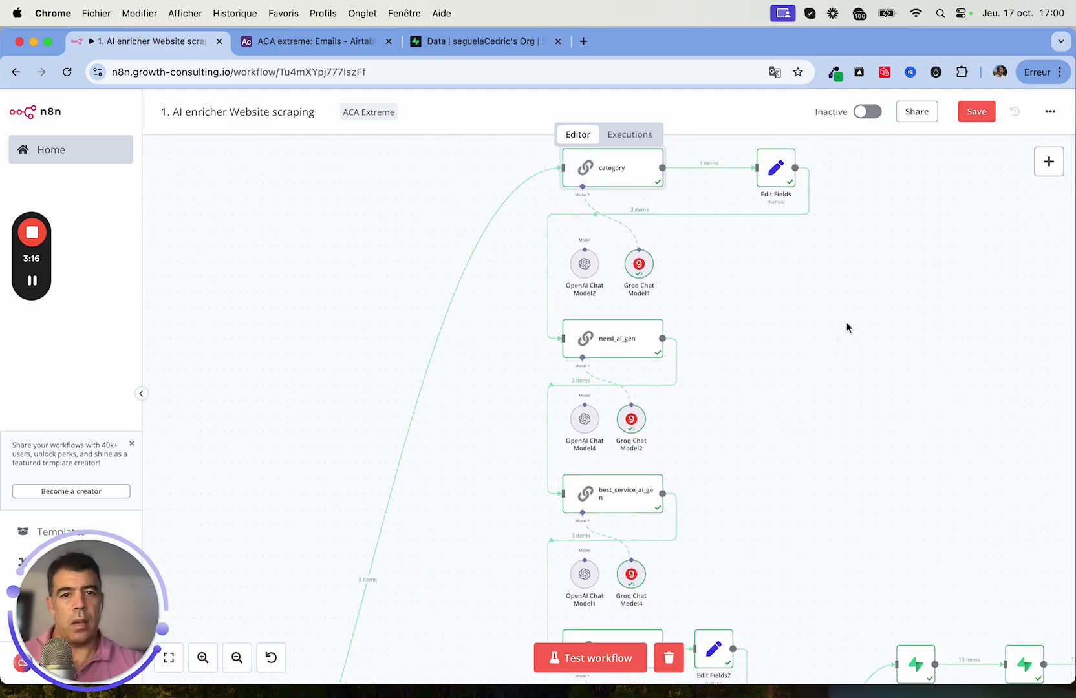
pyautogui.doubleClick(619, 344)
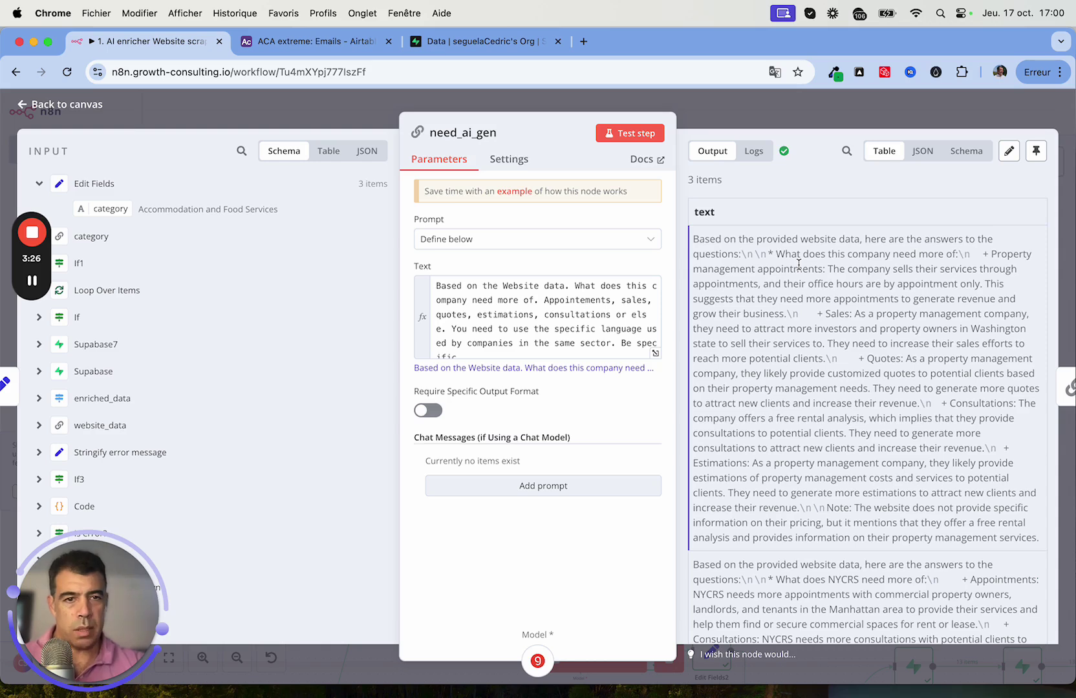
pyautogui.scroll(-5, 983, 266)
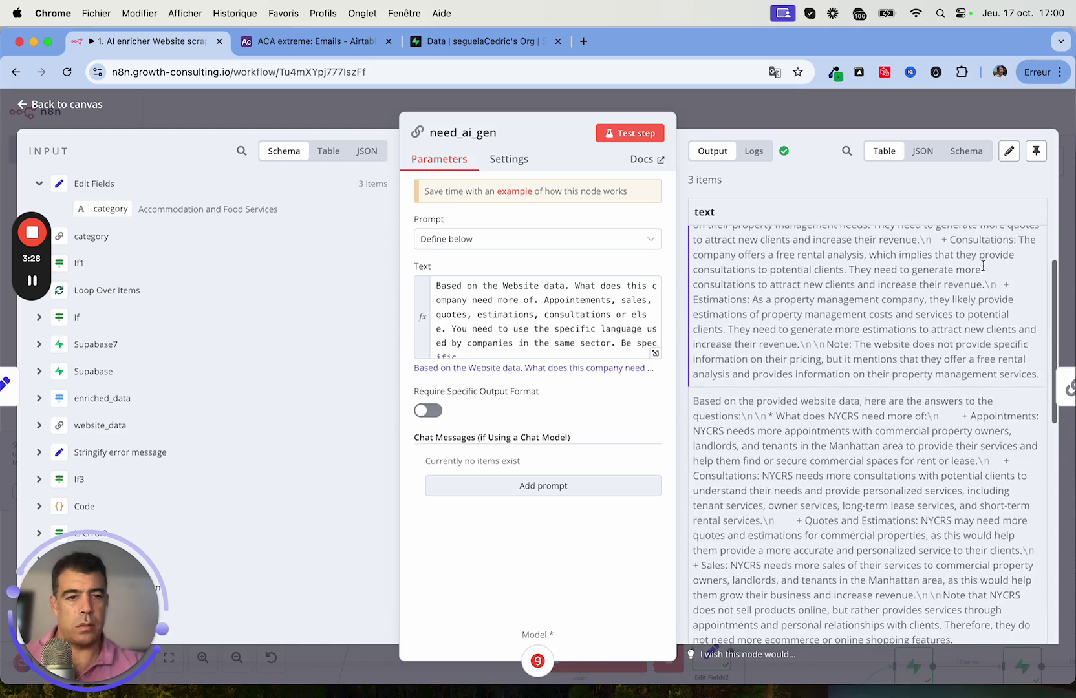
pyautogui.scroll(-4, 982, 266)
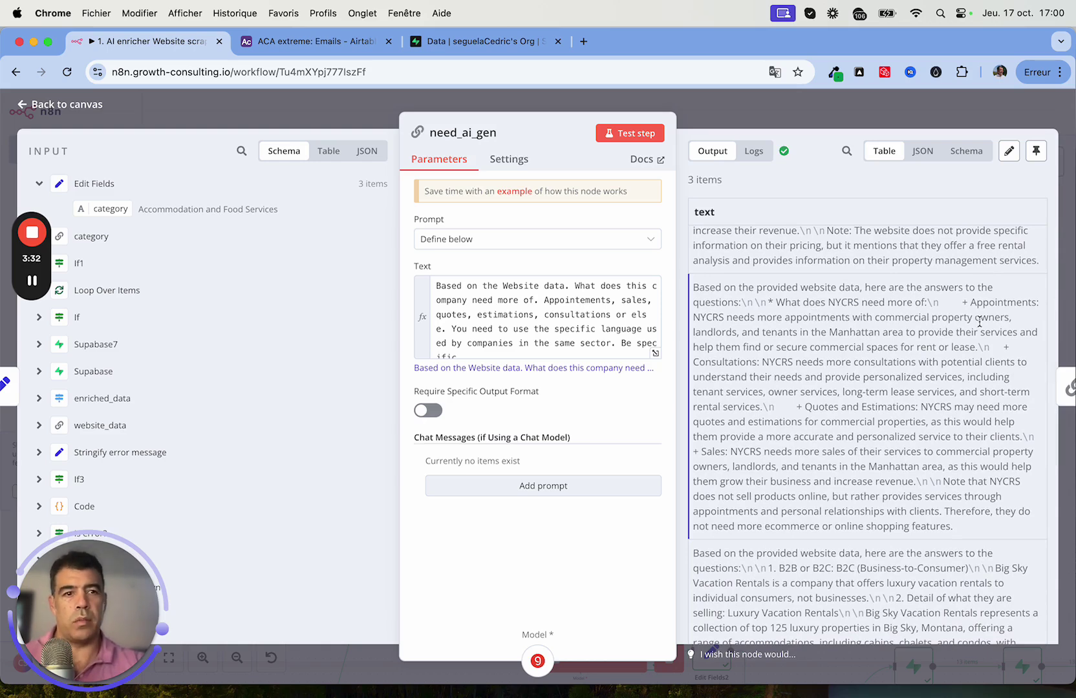
pyautogui.scroll(-1, 982, 321)
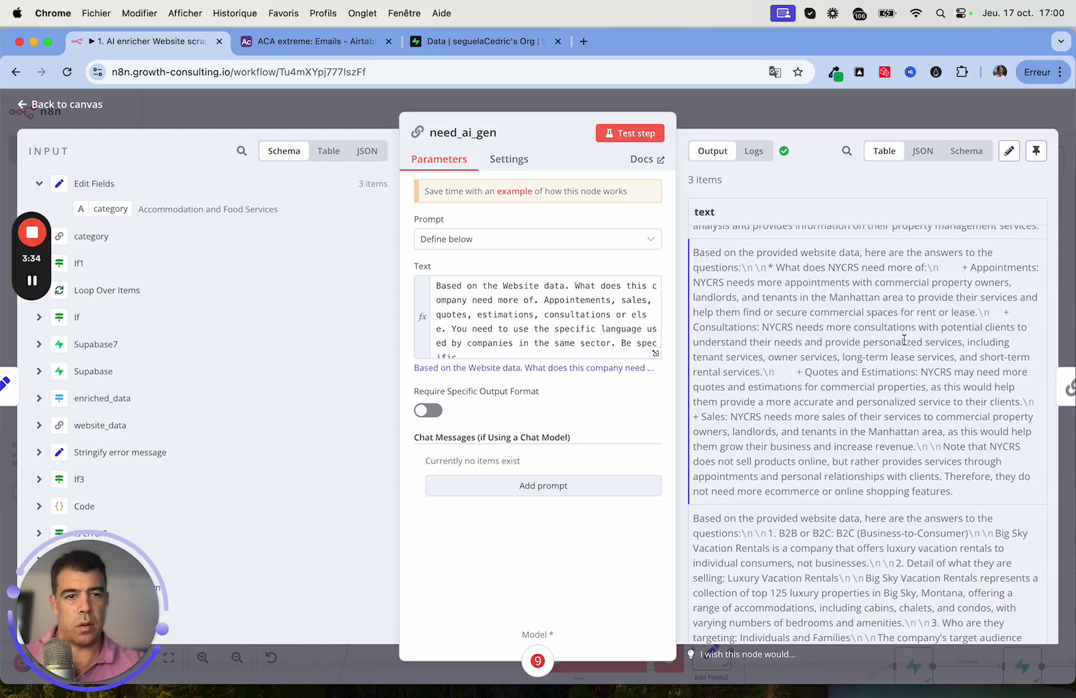
pyautogui.scroll(-6, 873, 314)
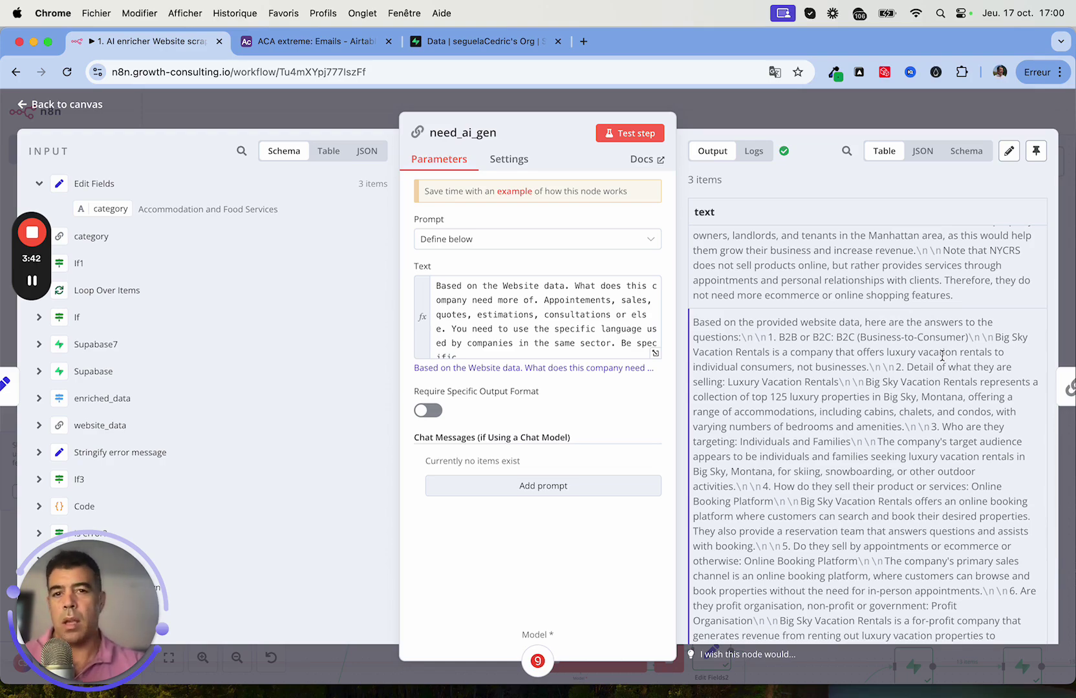
pyautogui.scroll(10, 891, 267)
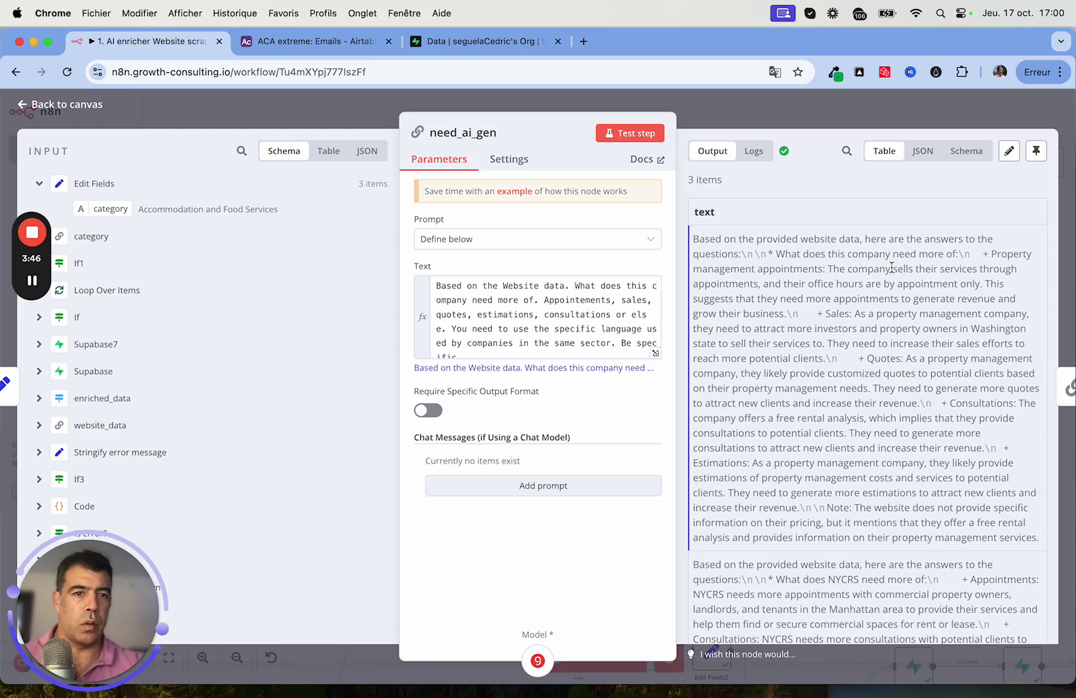
pyautogui.click(74, 110)
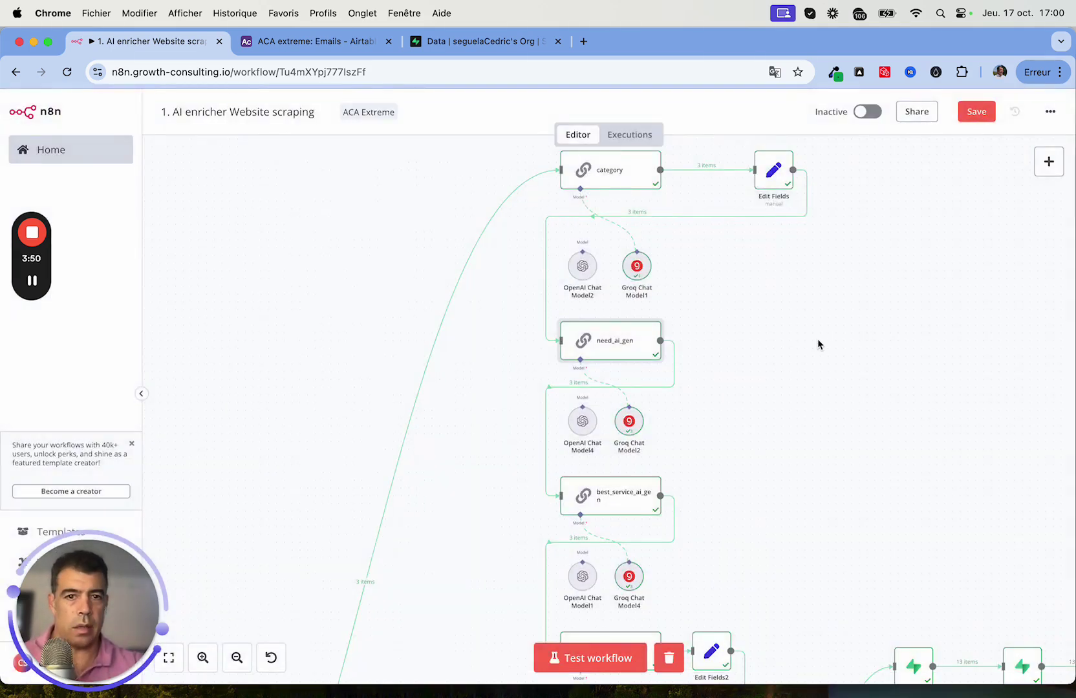
# Open the best_service_ai_gen node further down the AI enrichment chain and read through its output for all items.
pyautogui.scroll(-3, 794, 417)
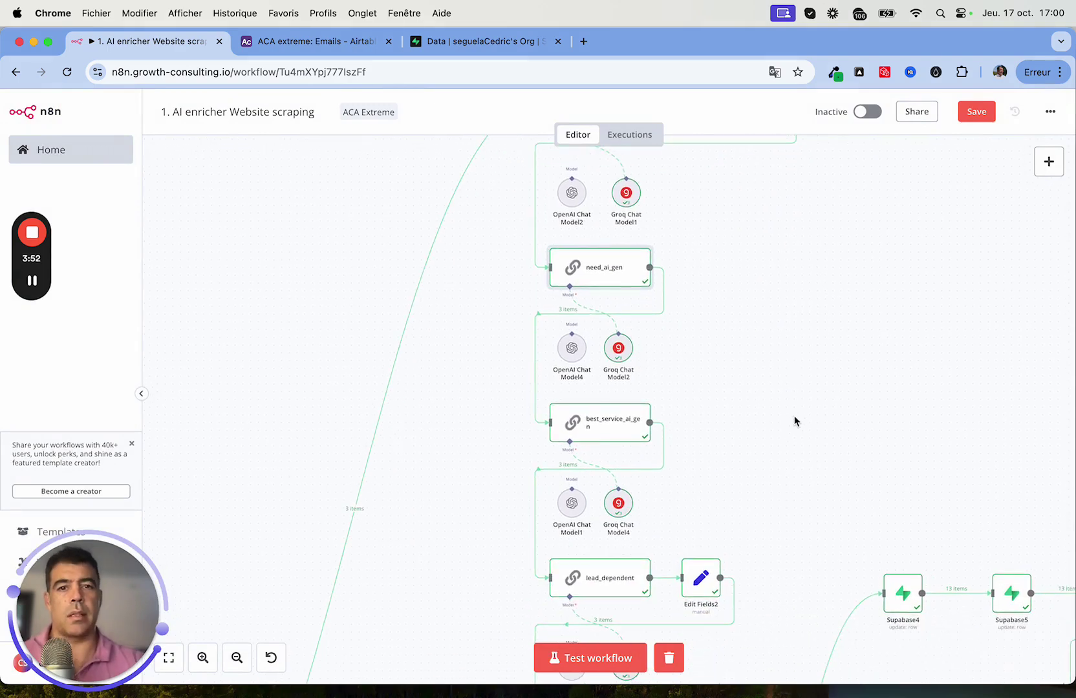
pyautogui.scroll(-3, 794, 417)
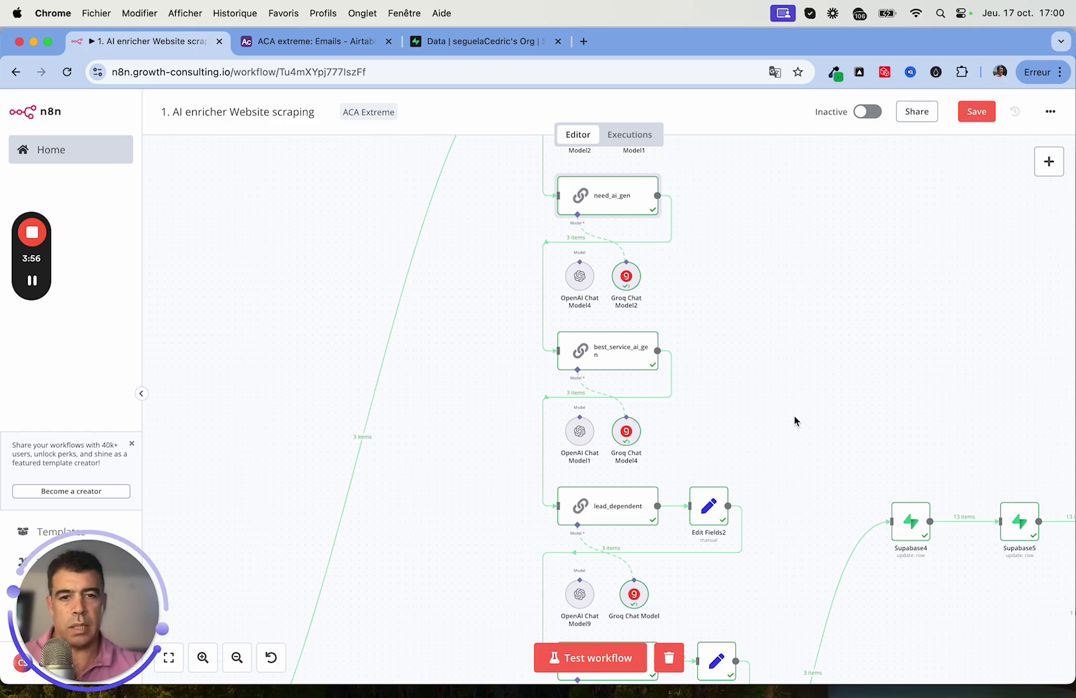
pyautogui.scroll(-3, 794, 420)
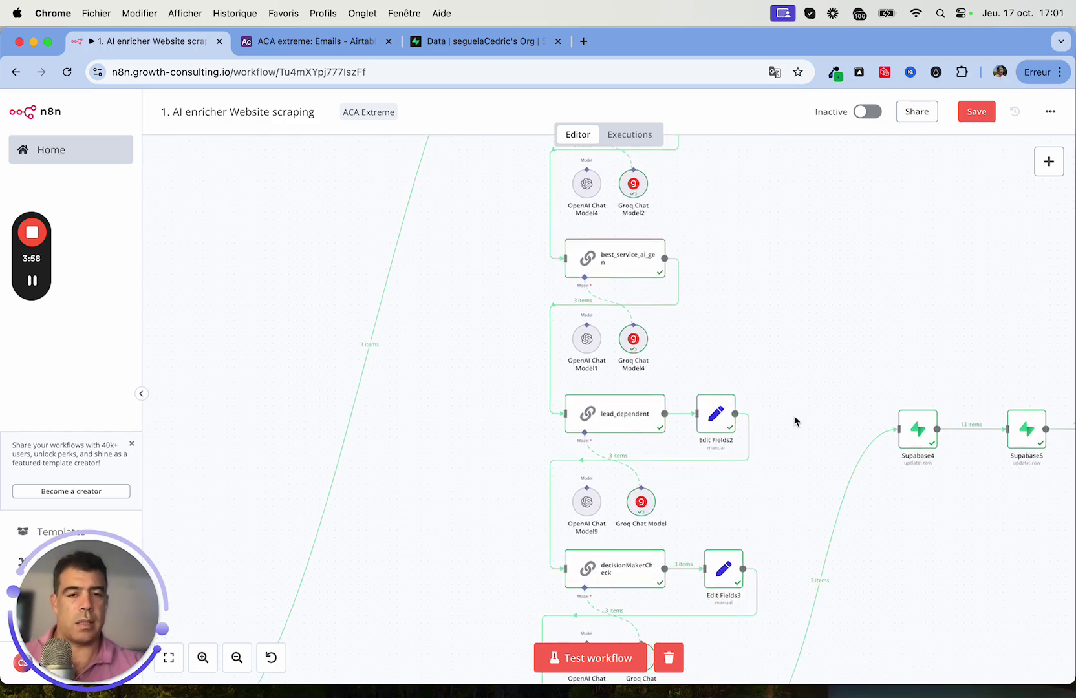
pyautogui.doubleClick(622, 265)
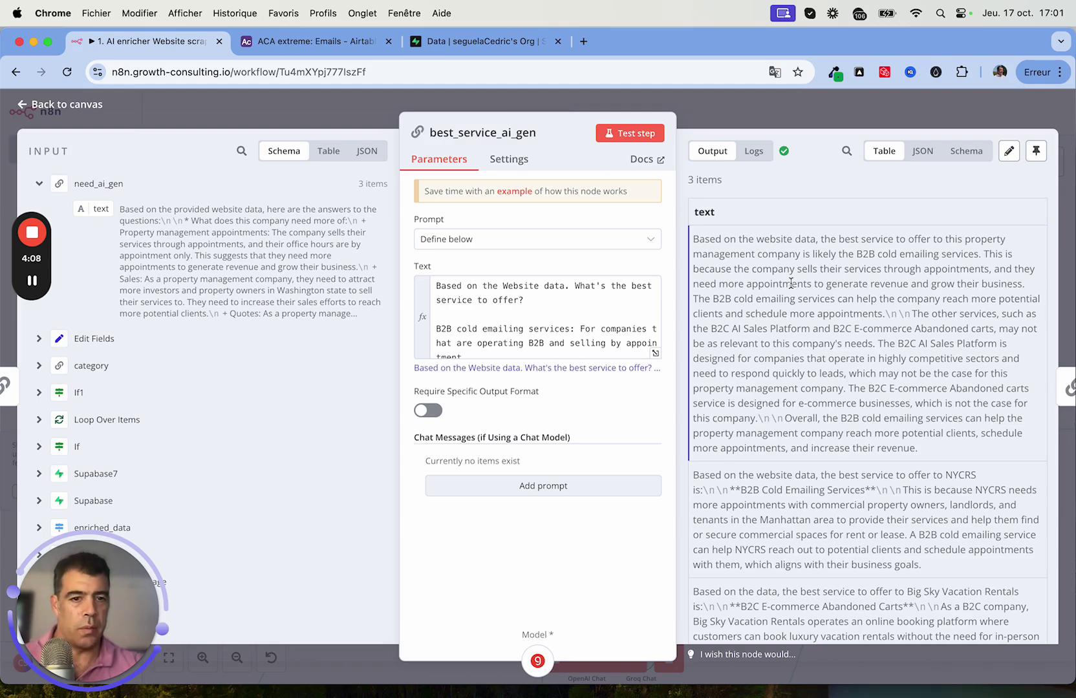
pyautogui.scroll(-3, 790, 283)
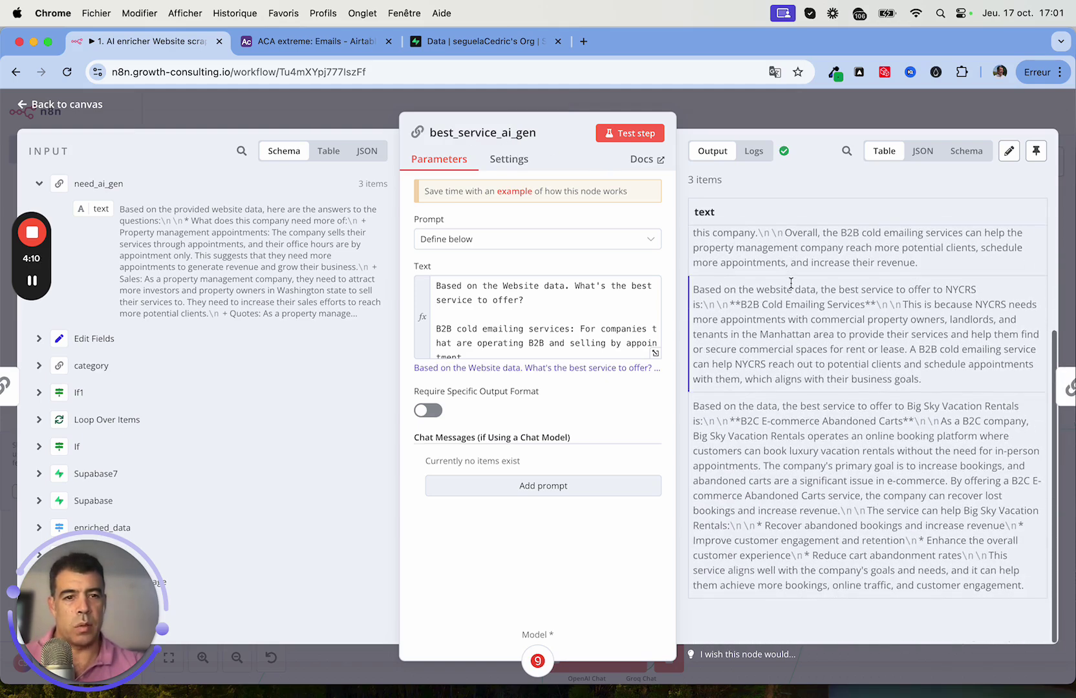
pyautogui.scroll(3, 790, 286)
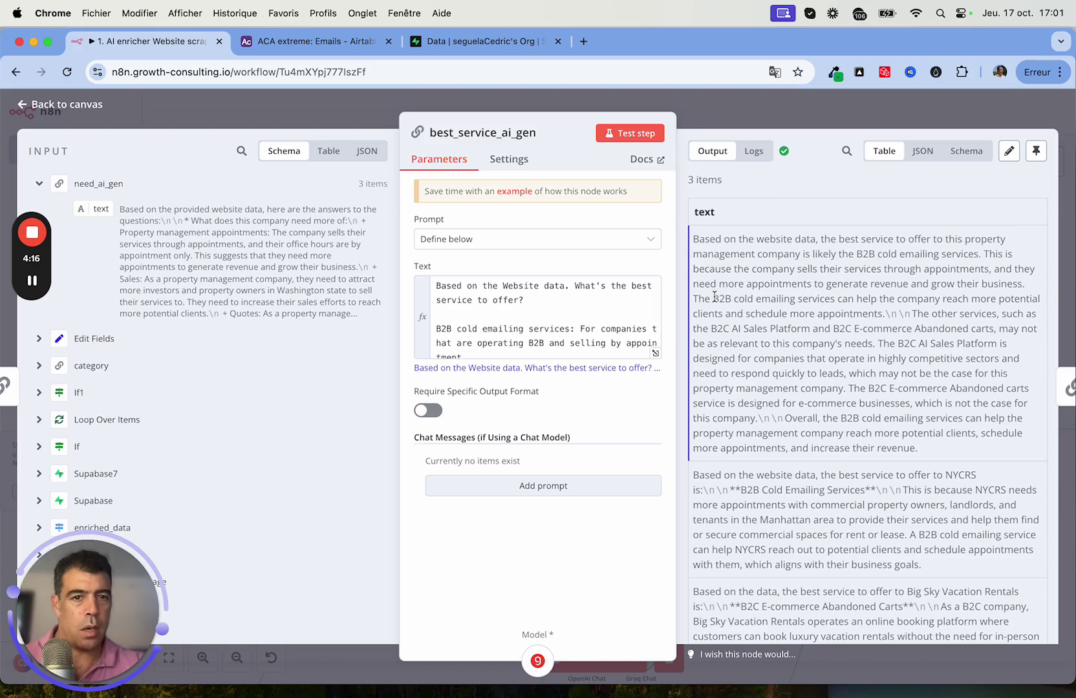
# Highlight the recommended service in each output item, from "B2B cold emailing" to "B2C E-commerce Abandoned Carts", and return to the canvas.
pyautogui.moveTo(713, 299); pyautogui.dragTo(796, 300)
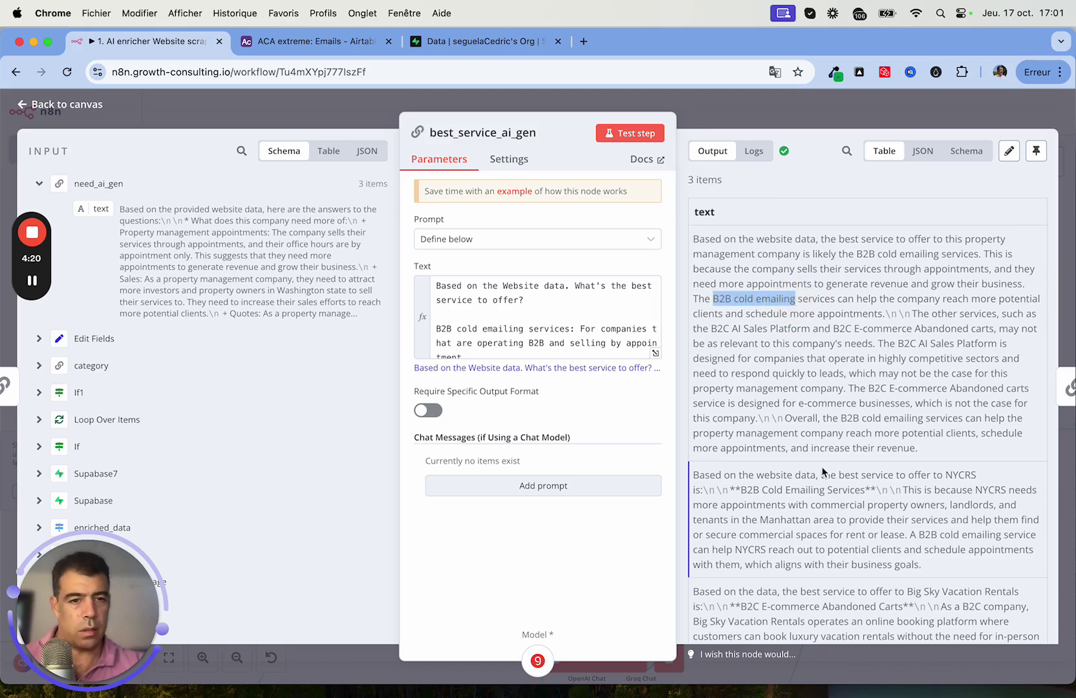
pyautogui.scroll(-2, 825, 470)
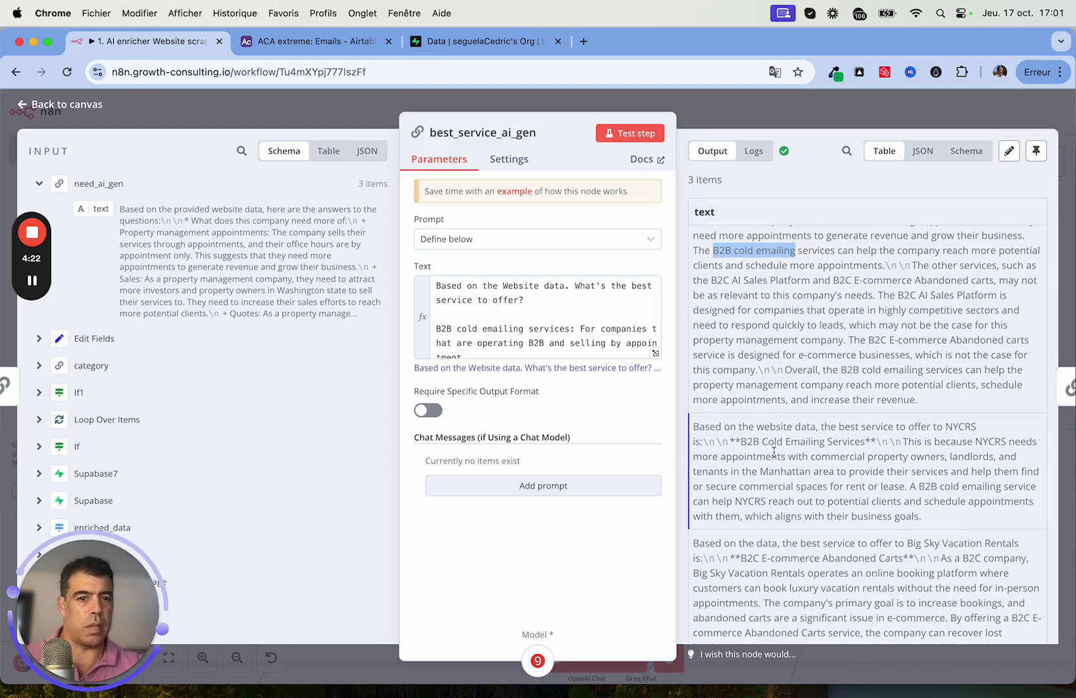
pyautogui.moveTo(740, 442); pyautogui.dragTo(861, 442)
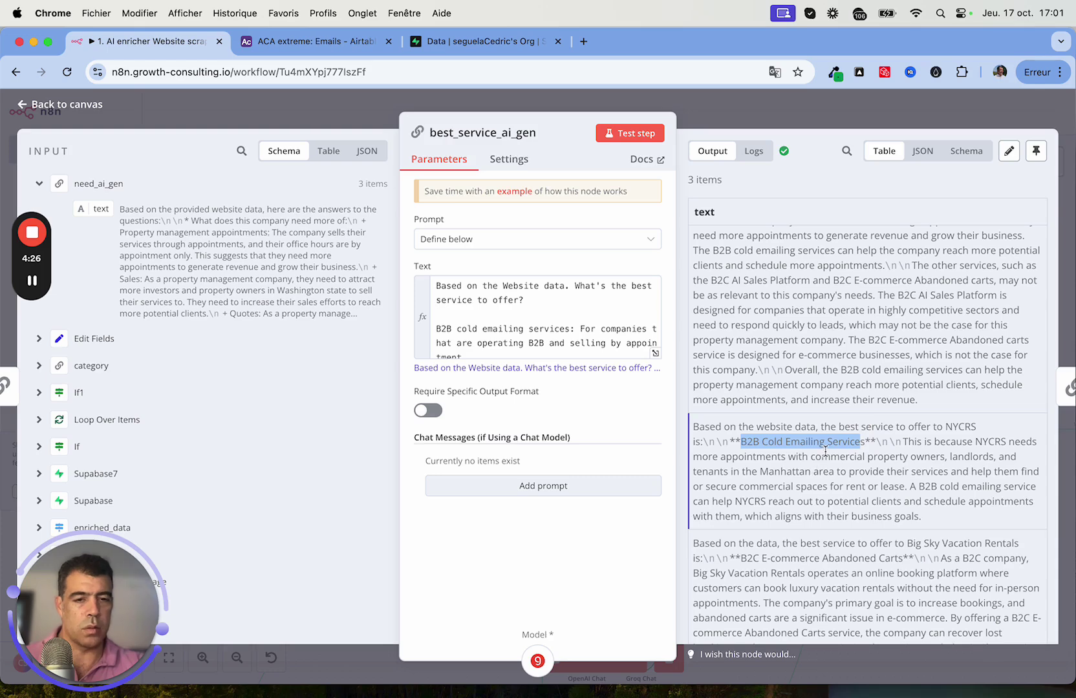
pyautogui.scroll(-3, 838, 447)
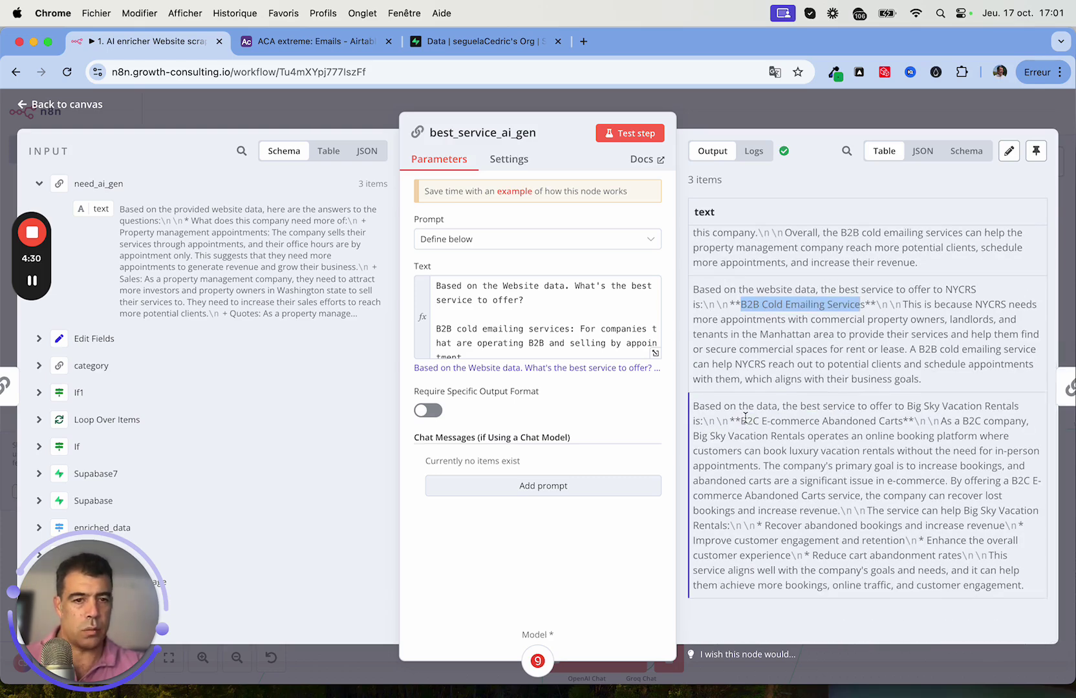
pyautogui.moveTo(741, 421); pyautogui.dragTo(902, 423)
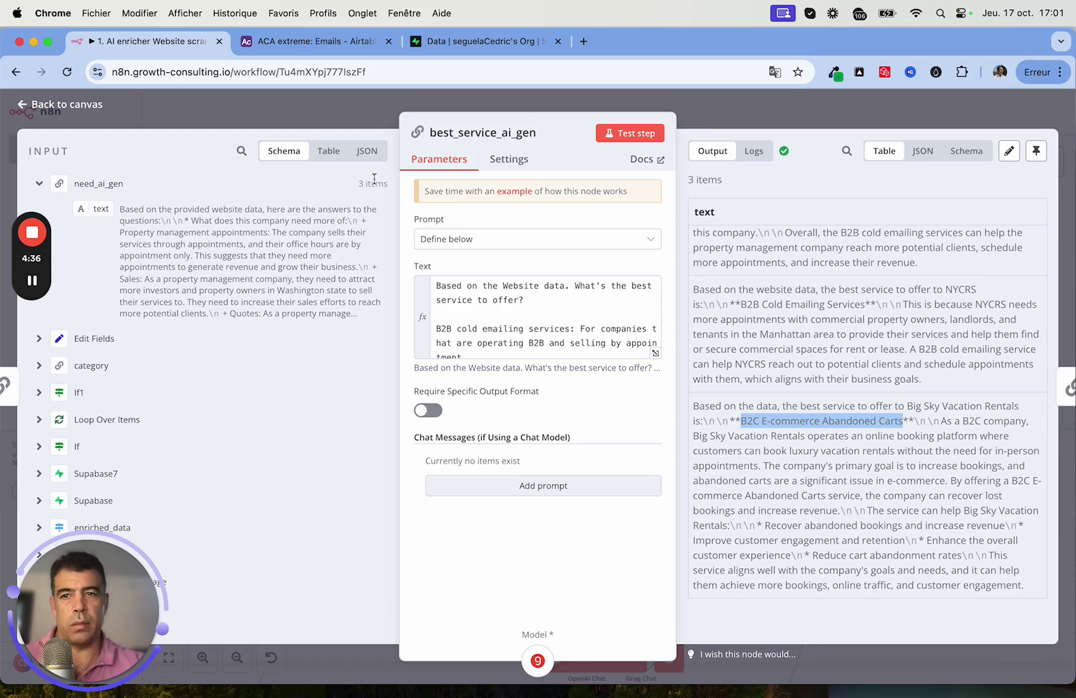
pyautogui.click(95, 108)
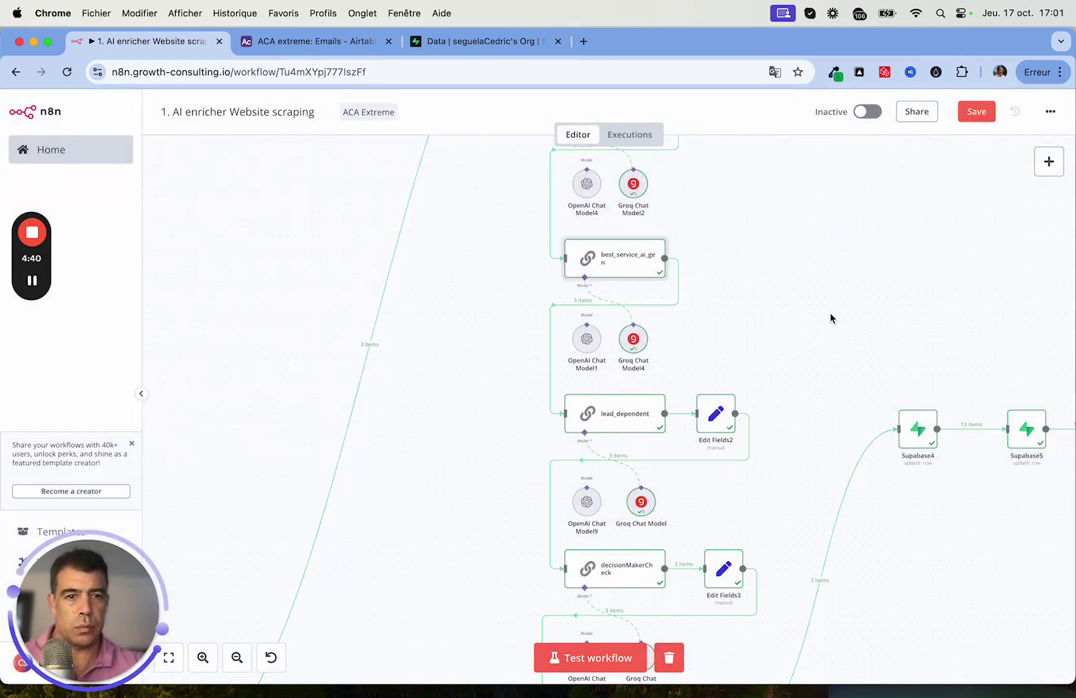
# Look over the rest of the AI enrichment chain, read the lead_dependent node's output and return to the canvas.
pyautogui.scroll(-10, 831, 318)
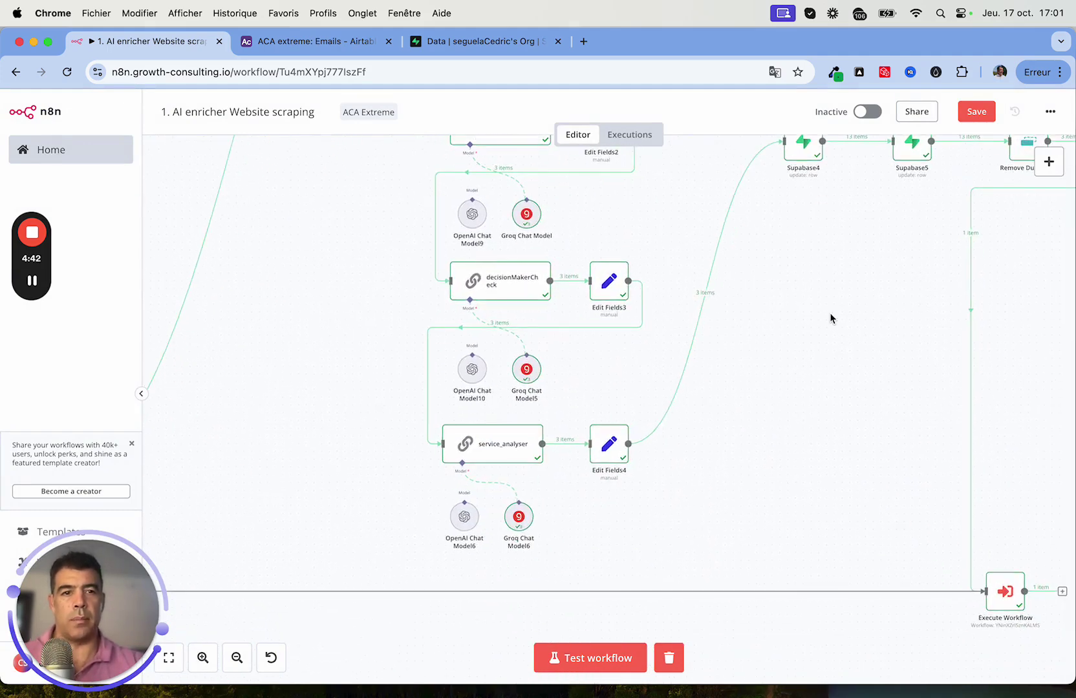
pyautogui.scroll(-3, 831, 318)
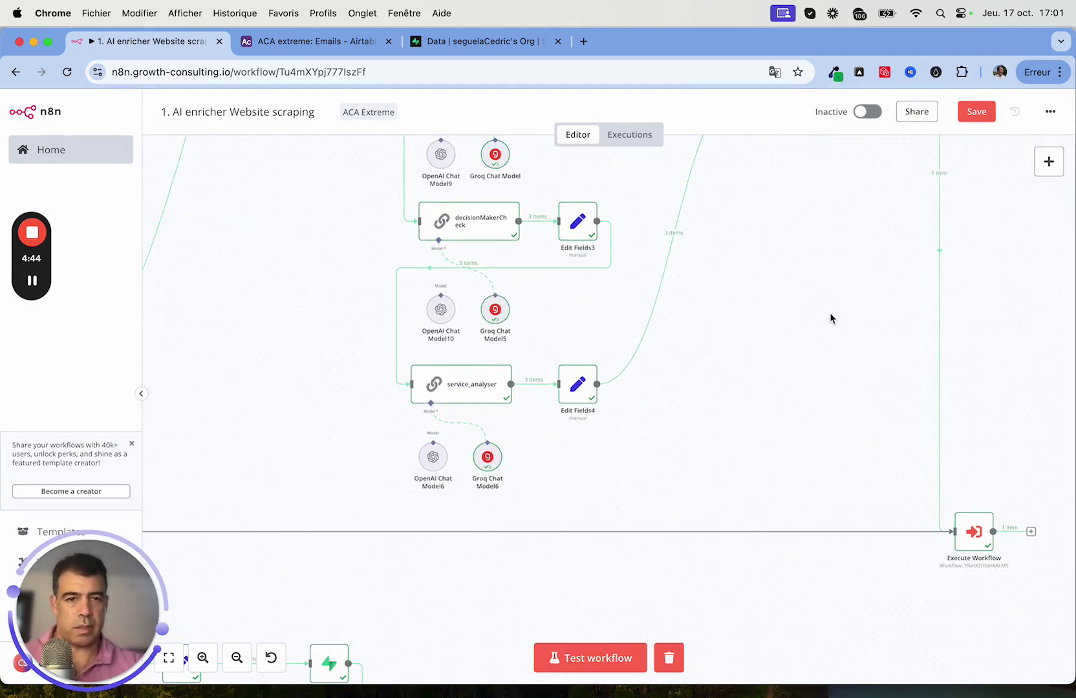
pyautogui.scroll(14, 830, 313)
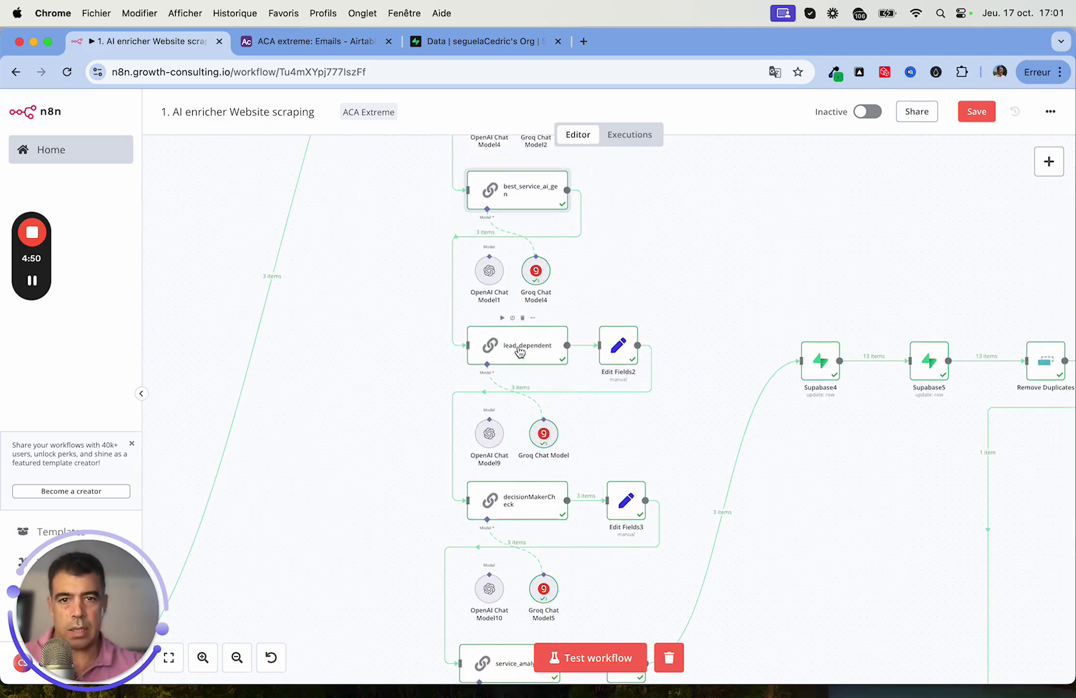
pyautogui.doubleClick(520, 352)
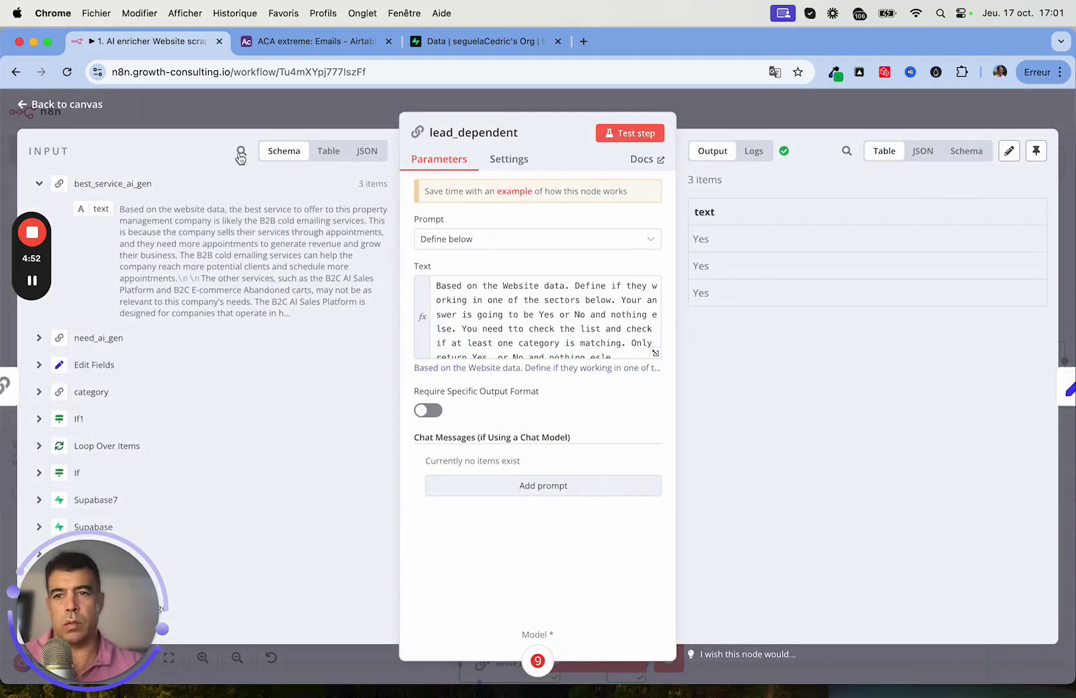
pyautogui.click(97, 105)
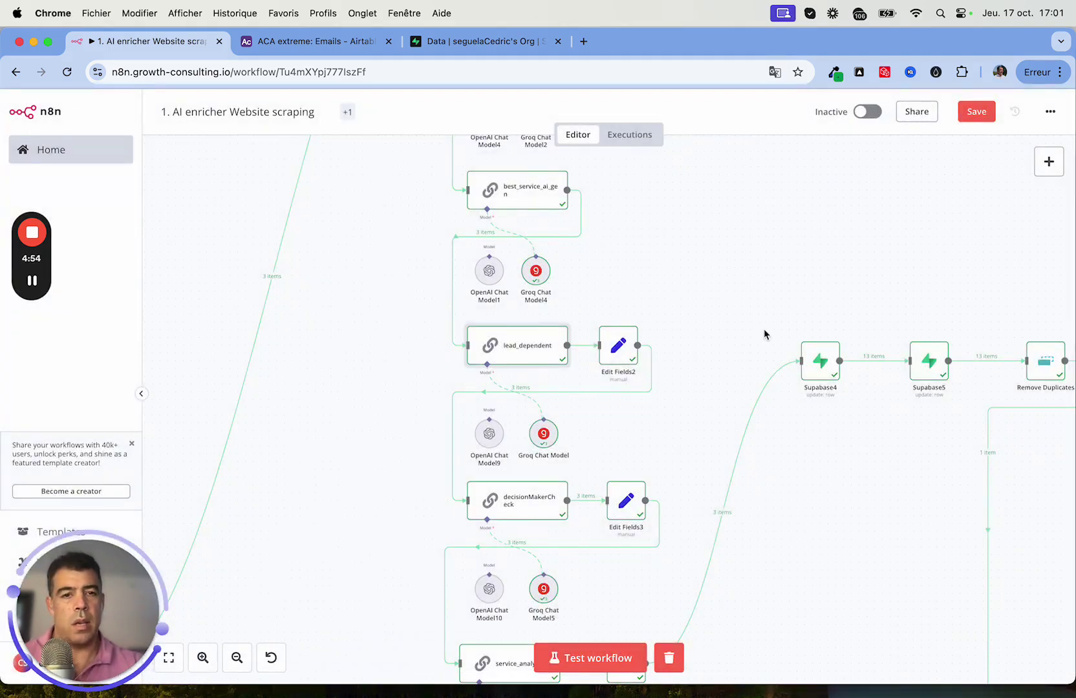
# Open the decisionMakerCheck node, read its output for all items and return to the canvas.
pyautogui.scroll(-3, 743, 386)
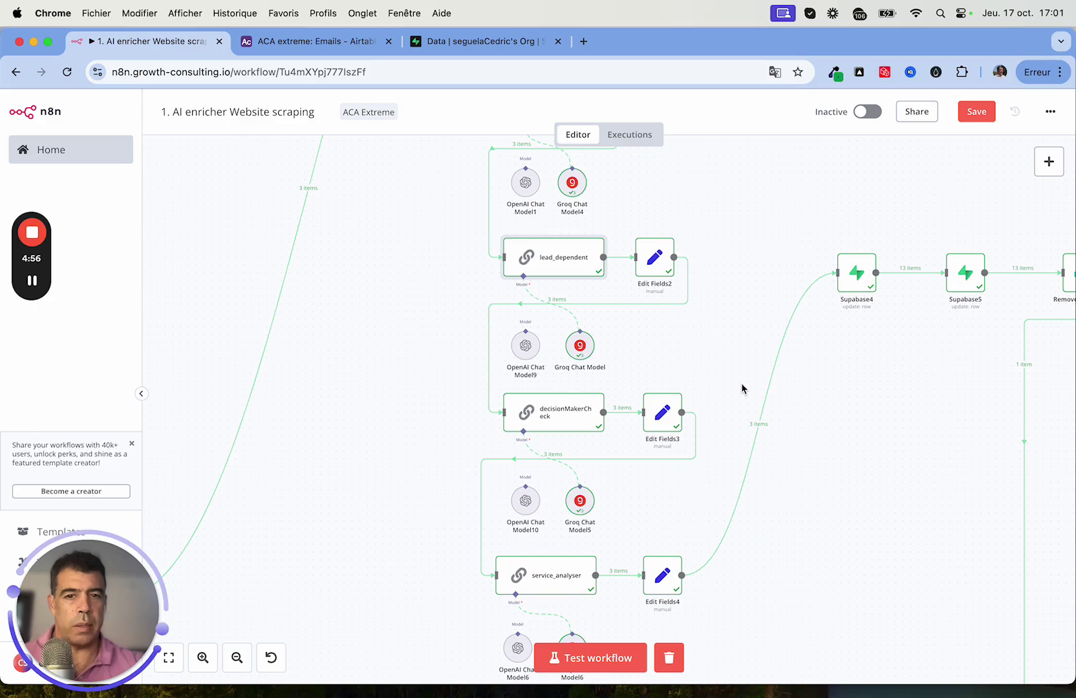
pyautogui.scroll(-4, 742, 382)
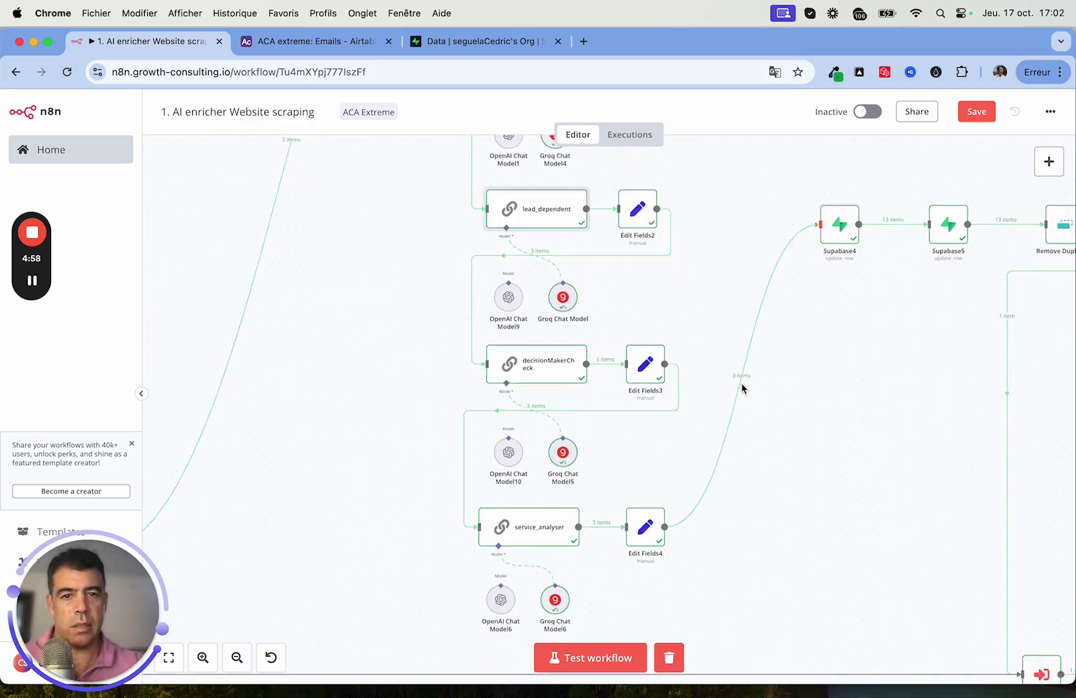
pyautogui.doubleClick(513, 303)
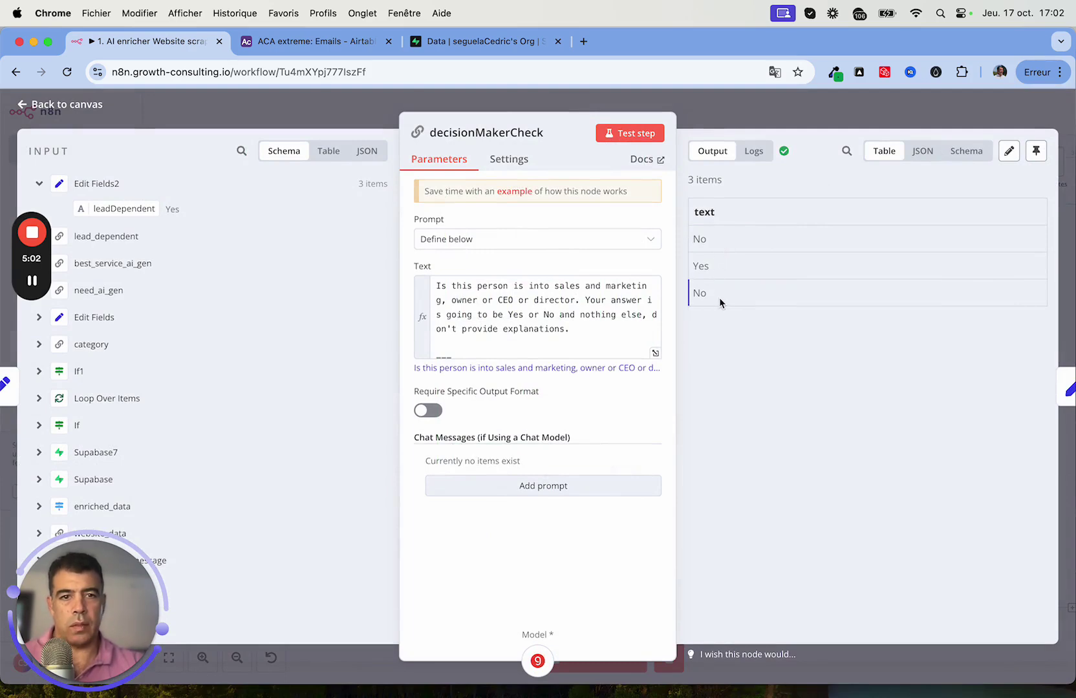
pyautogui.click(78, 106)
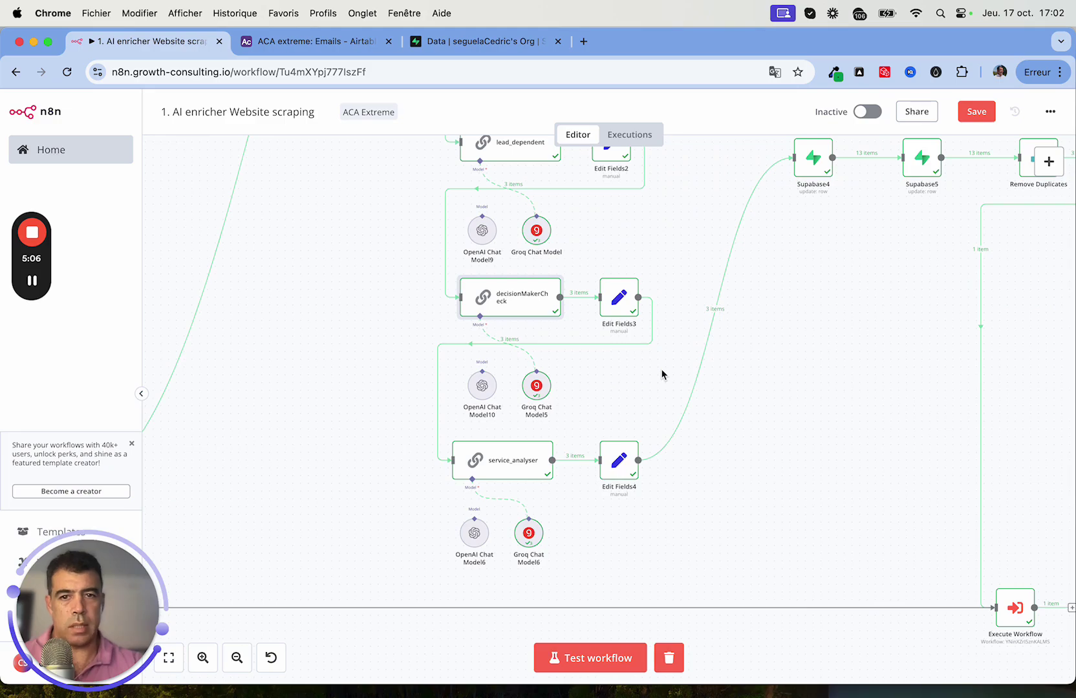
# Open the service_analyser node at the end of the AI chain, read its output and return to the canvas.
pyautogui.scroll(-5, 661, 373)
pyautogui.click(524, 297)
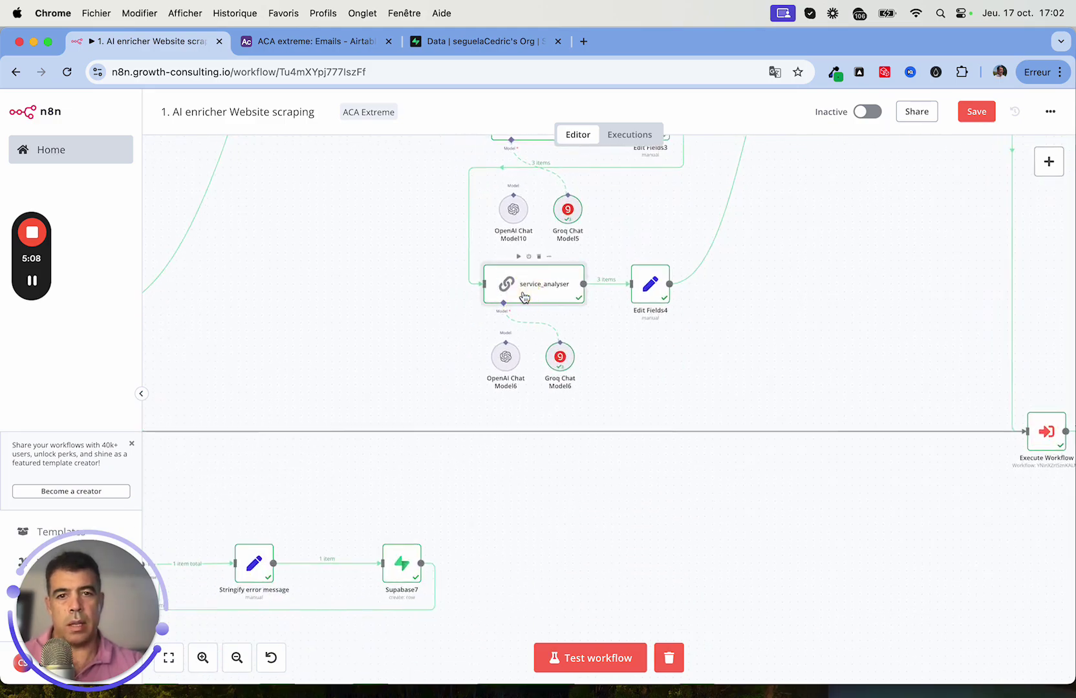
pyautogui.doubleClick(523, 297)
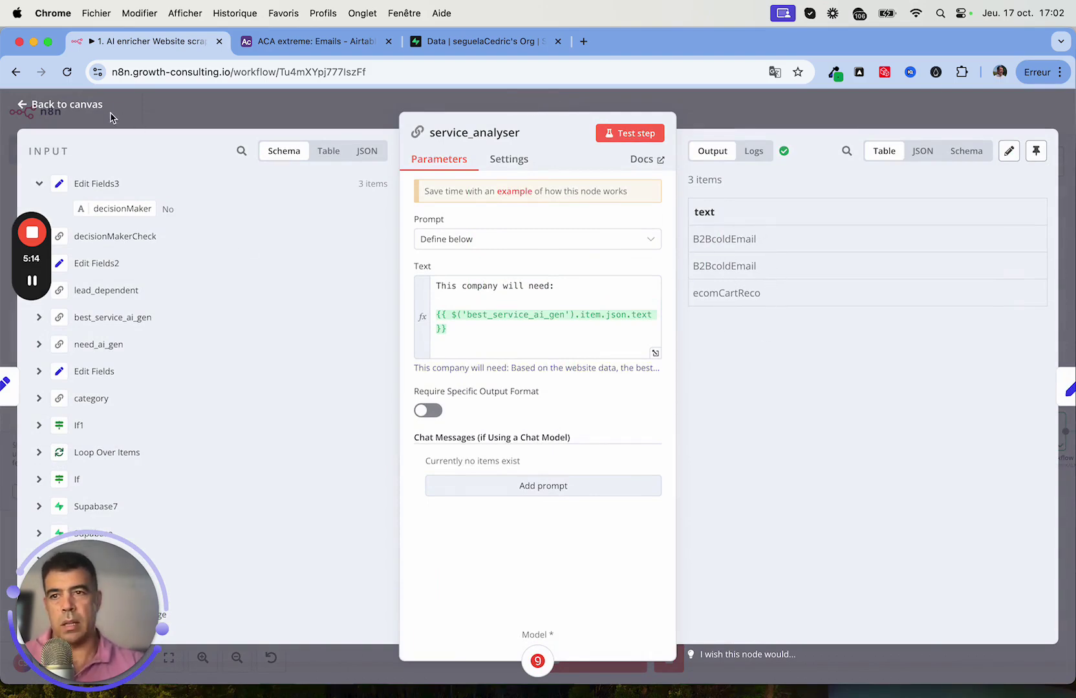
pyautogui.click(68, 104)
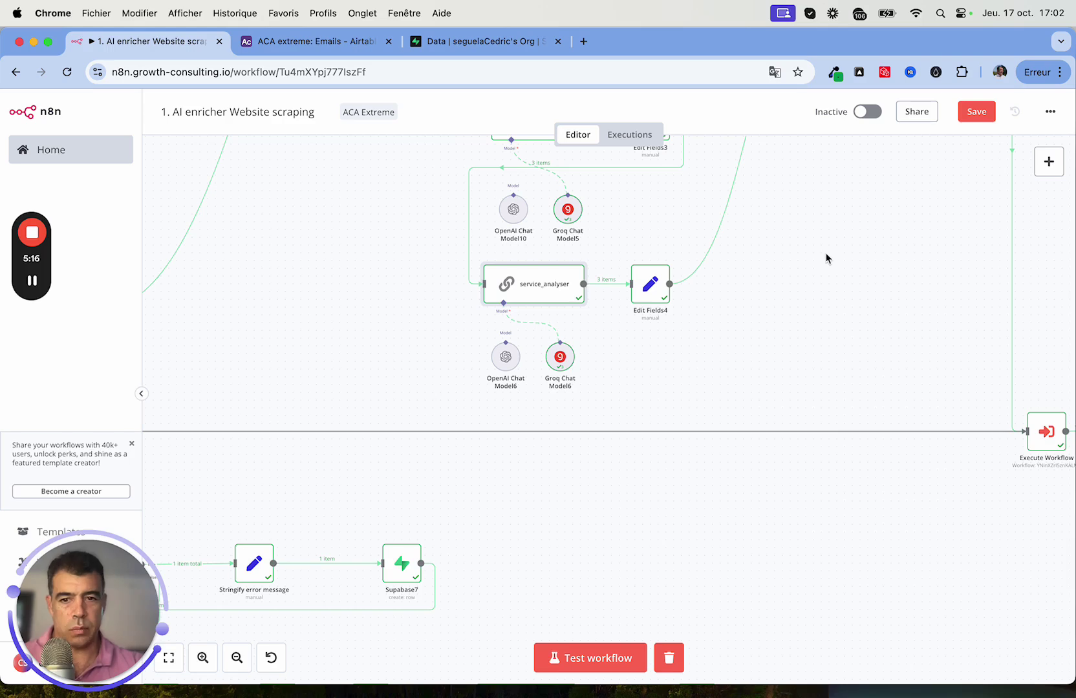
# Examine the final branch from the Supabase update nodes through Remove Duplicates, Filter1 and Airtable to the Execute Workflow node.
pyautogui.scroll(10, 833, 296)
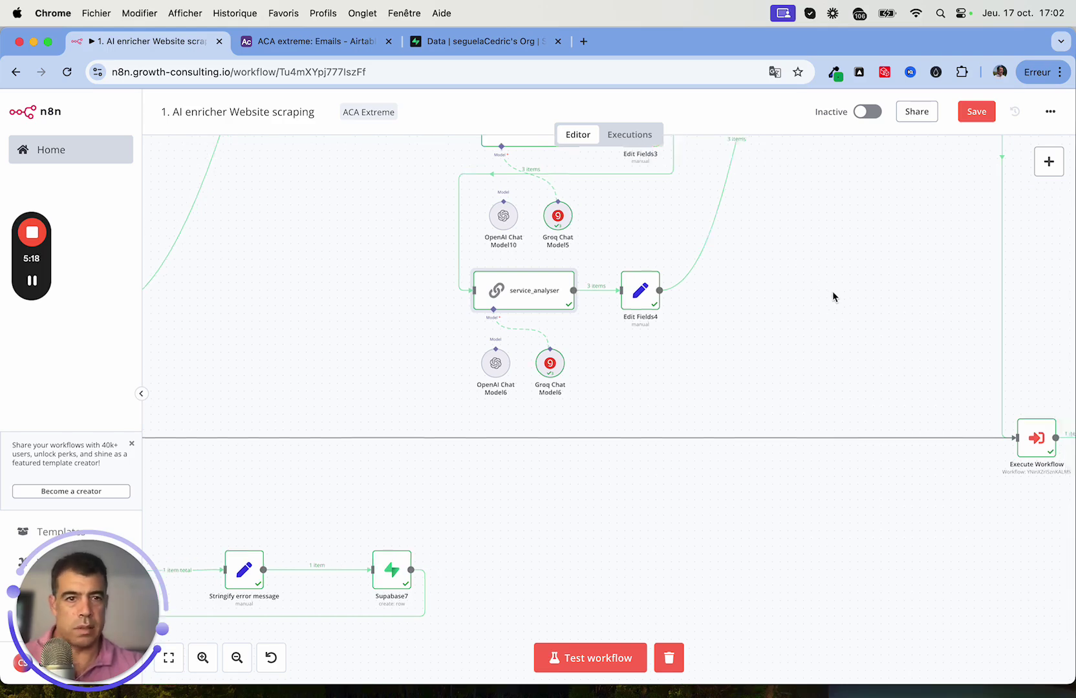
pyautogui.hscroll(-5, 832, 297)
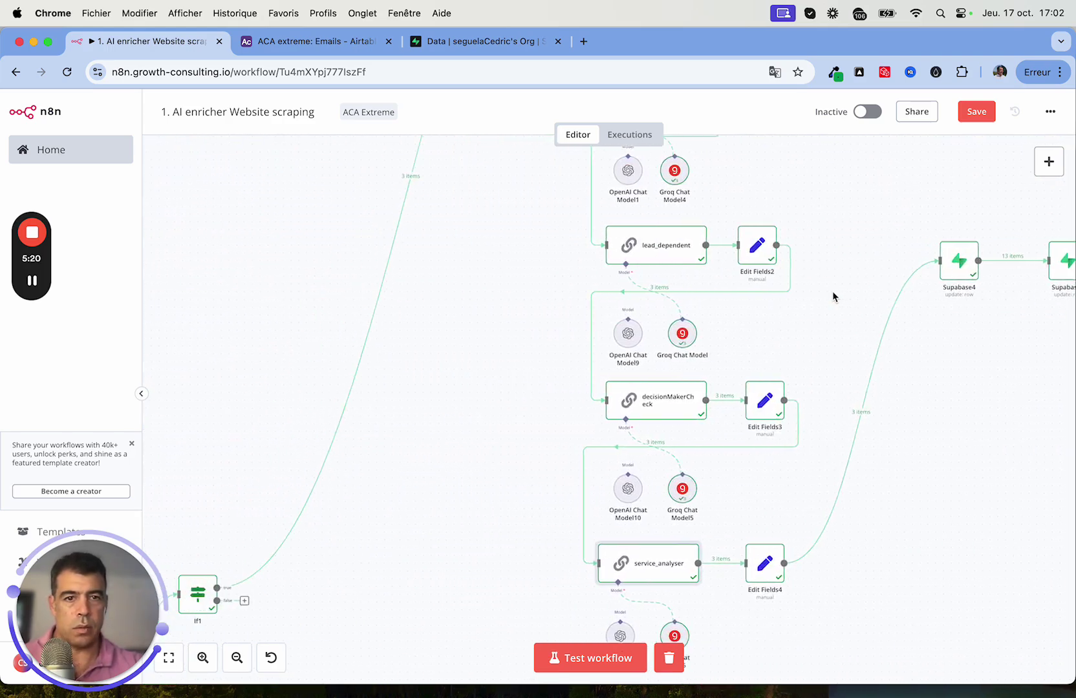
pyautogui.hscroll(15, 833, 297)
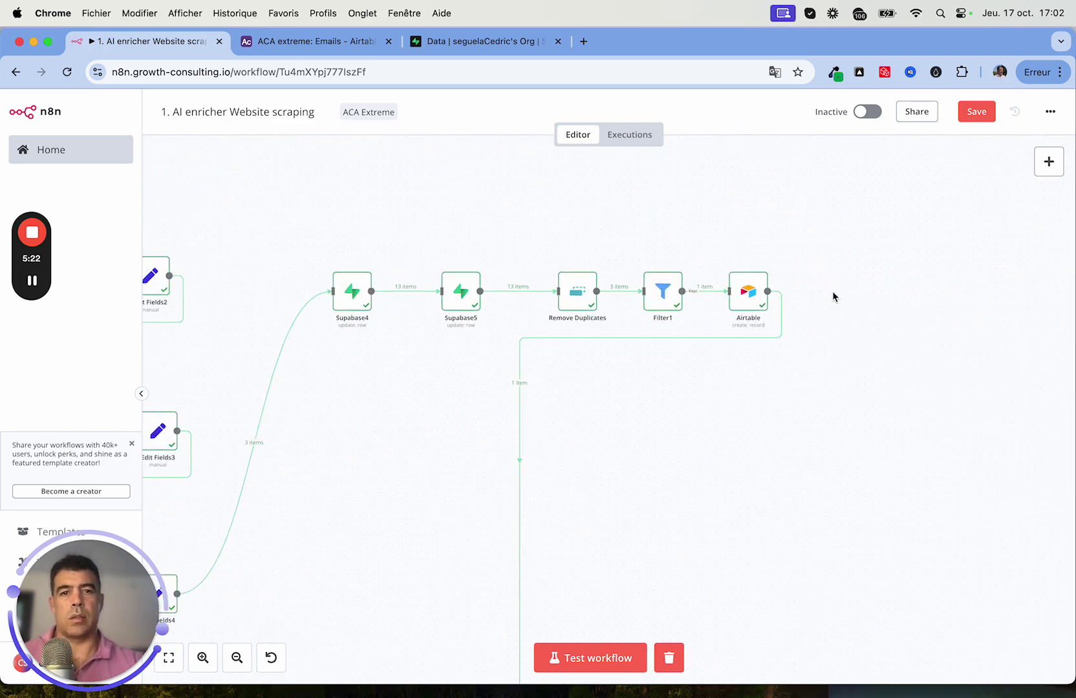
pyautogui.moveTo(346, 301)
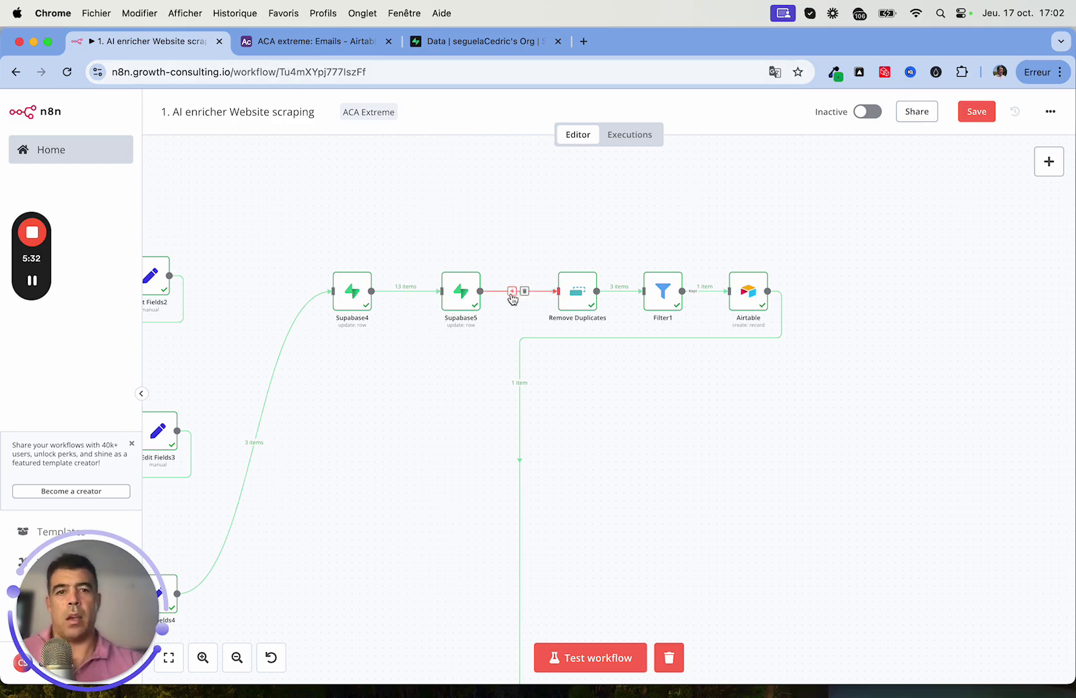
pyautogui.scroll(-10, 511, 291)
pyautogui.scroll(3, 511, 291)
pyautogui.scroll(4, 511, 296)
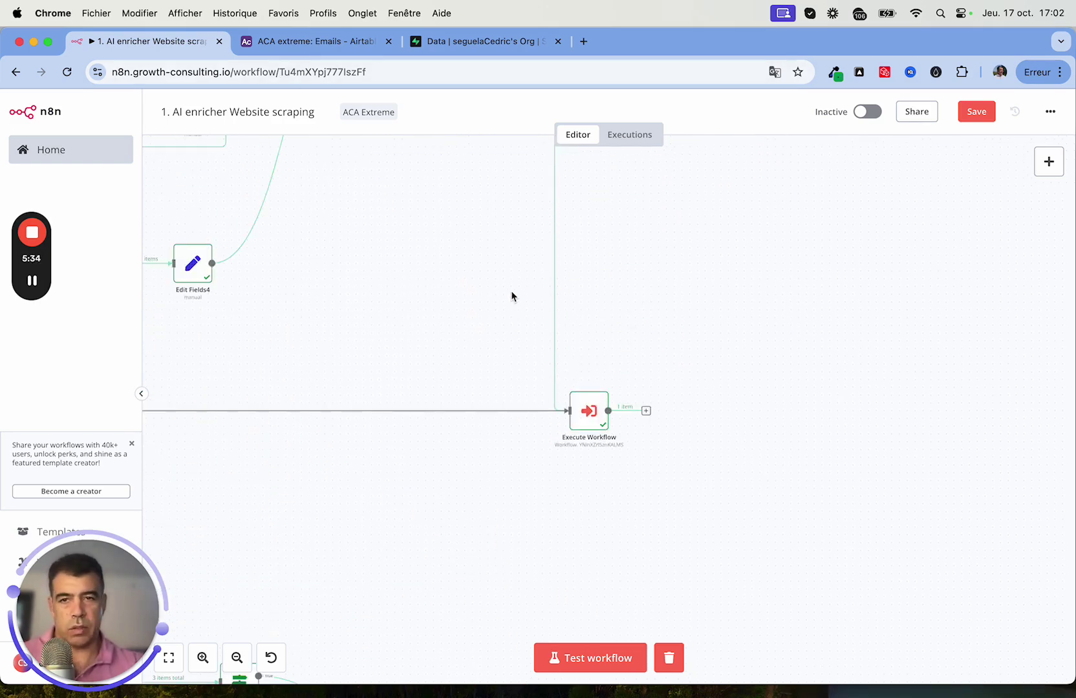
# Open the workflows overview in a new browser tab, search it for "2" and open the "2. Email Builder" workflow.
pyautogui.rightClick(74, 150)
pyautogui.click(90, 160)
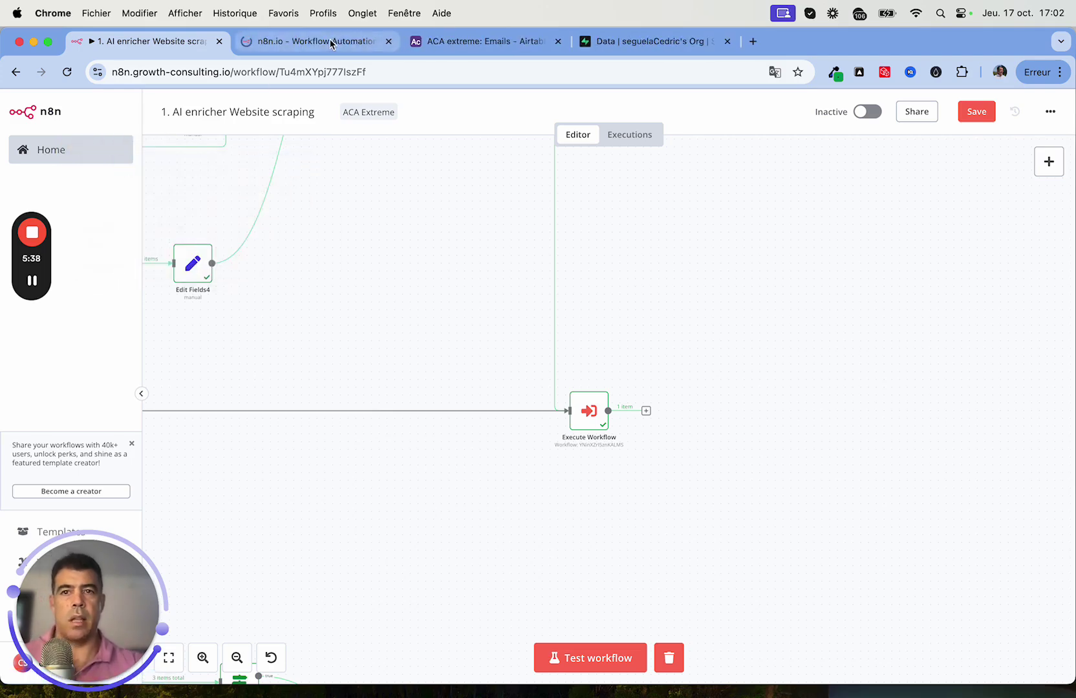
pyautogui.click(331, 43)
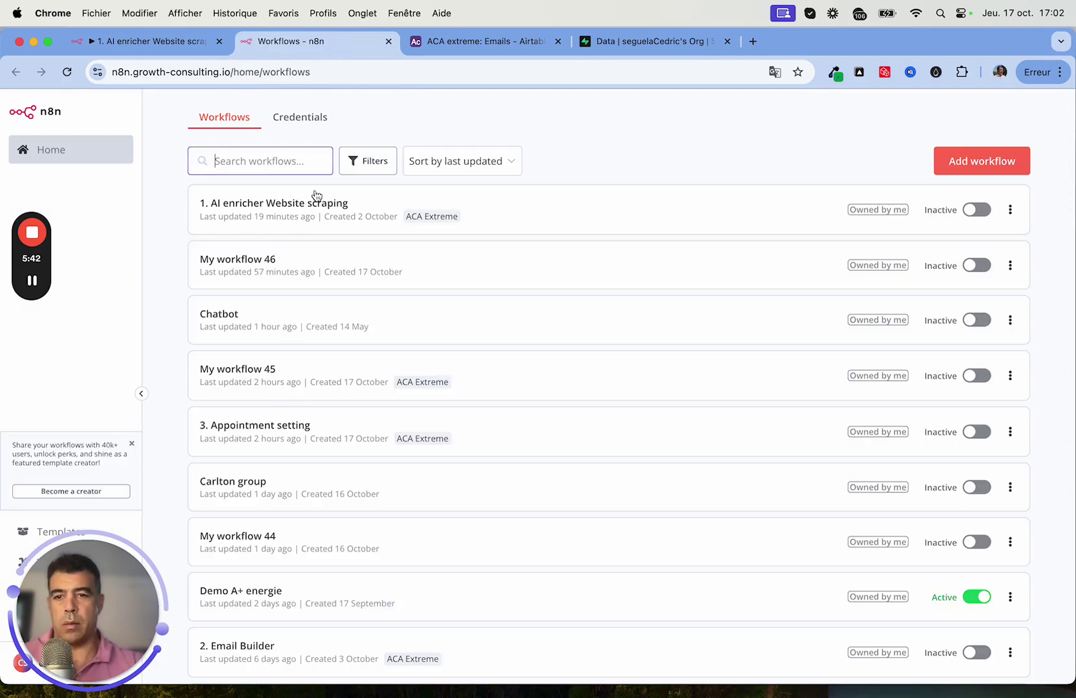
pyautogui.click(304, 163)
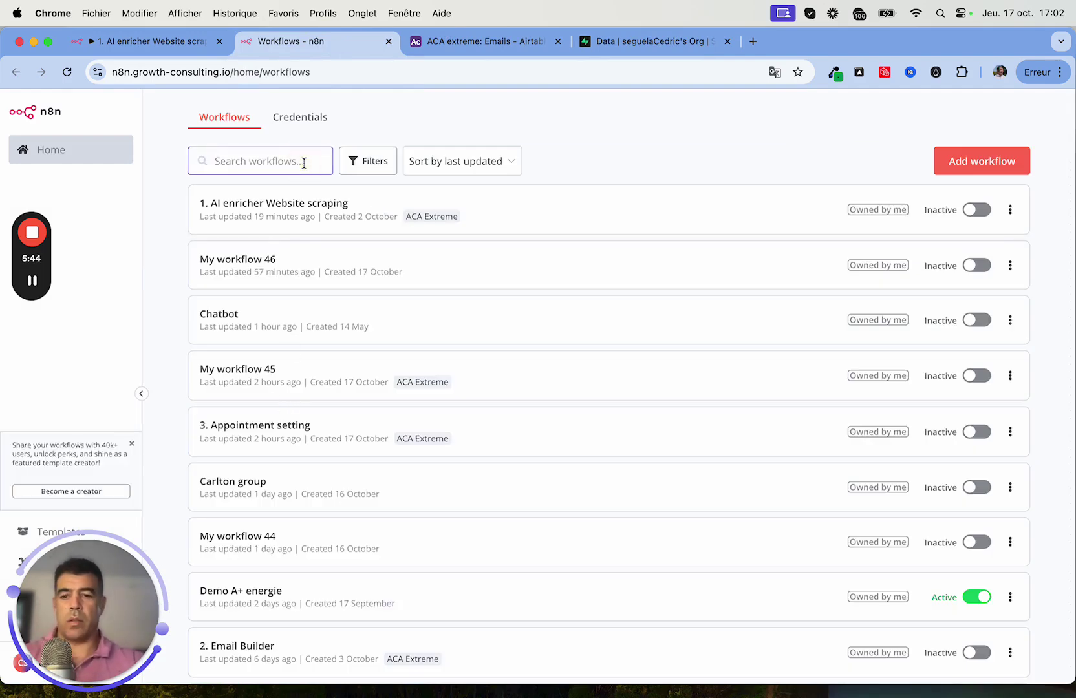
pyautogui.write('2')
pyautogui.click(273, 216)
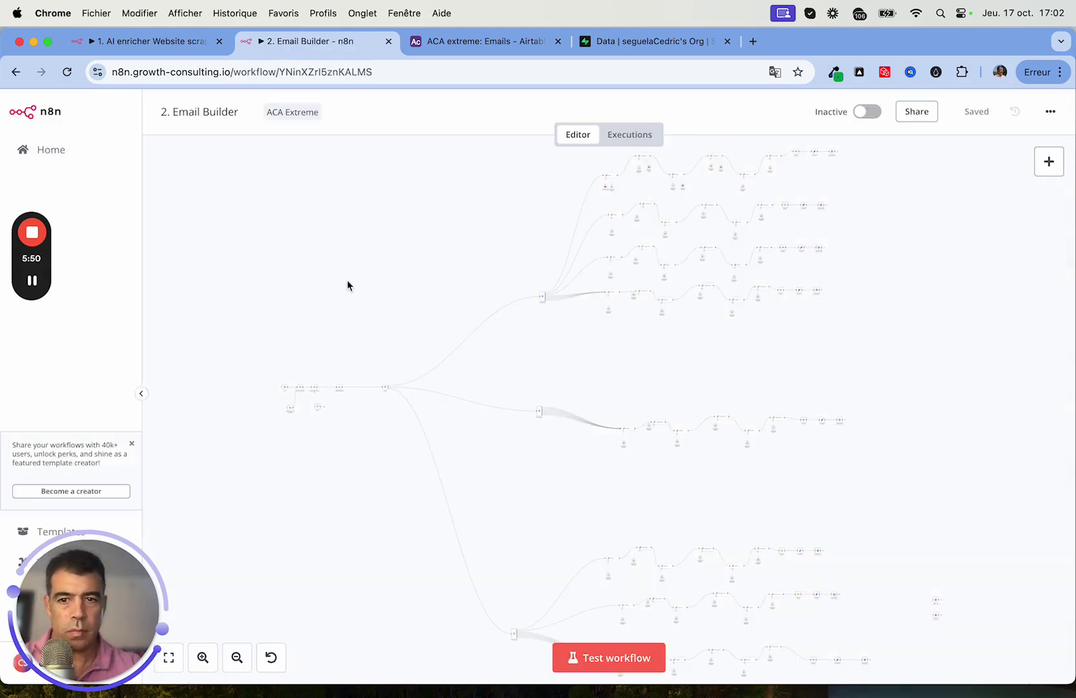
# Examine the beginning of the Email Builder workflow, from its Start trigger through the Supabase nodes to the Service switch.
pyautogui.scroll(5, 347, 286)
pyautogui.scroll(-5, 343, 284)
pyautogui.hscroll(-5, 343, 285)
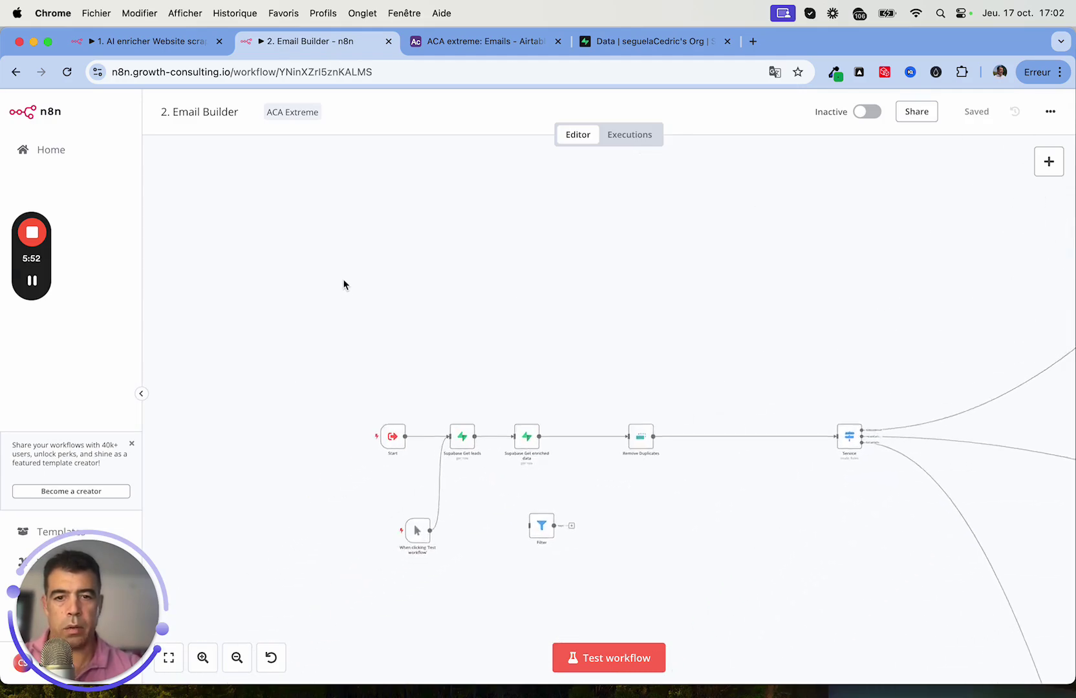
# Switch back to the "1. AI enricher Website scraping" workflow and go to the category node starting the AI chain.
pyautogui.click(184, 42)
pyautogui.scroll(10, 450, 201)
pyautogui.hscroll(-10, 451, 200)
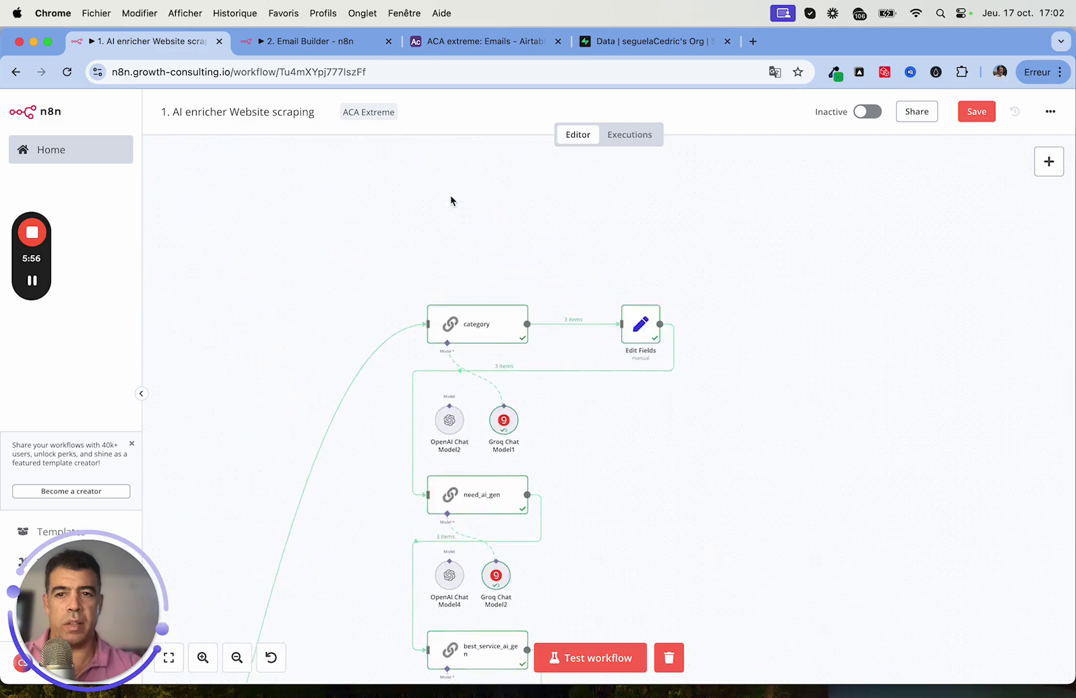
# Examine the AI chain from the category node through need_ai_gen, best_service_ai_gen and lead_dependent down to decisionMakerCheck.
pyautogui.scroll(-10, 706, 456)
pyautogui.scroll(7, 706, 456)
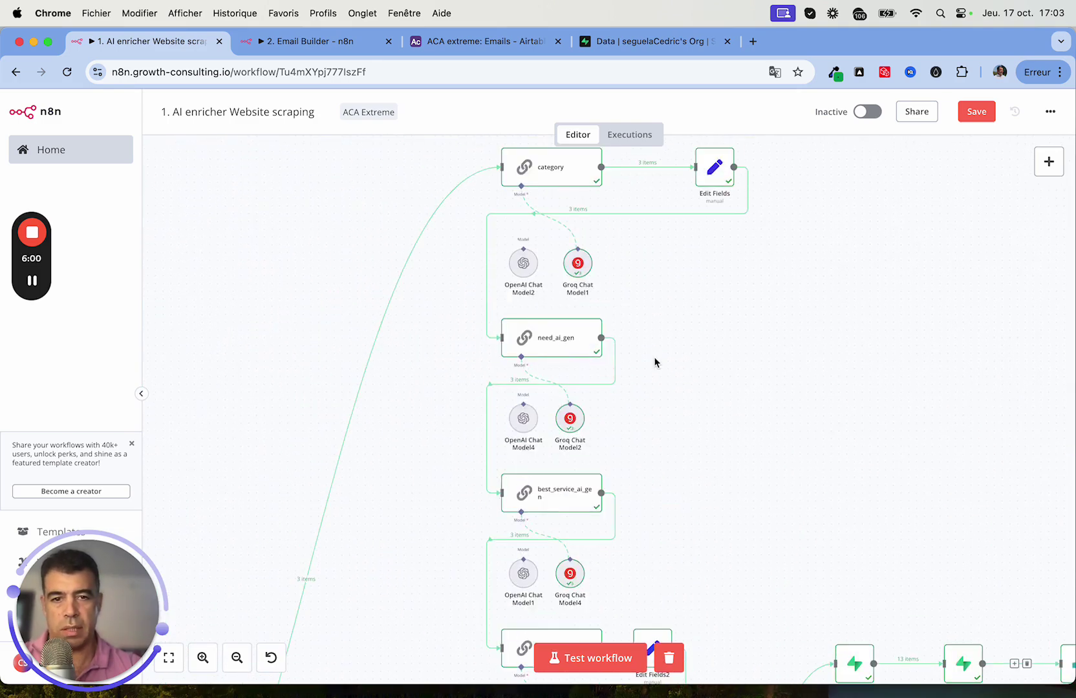
pyautogui.scroll(-3, 654, 362)
pyautogui.hscroll(2, 654, 362)
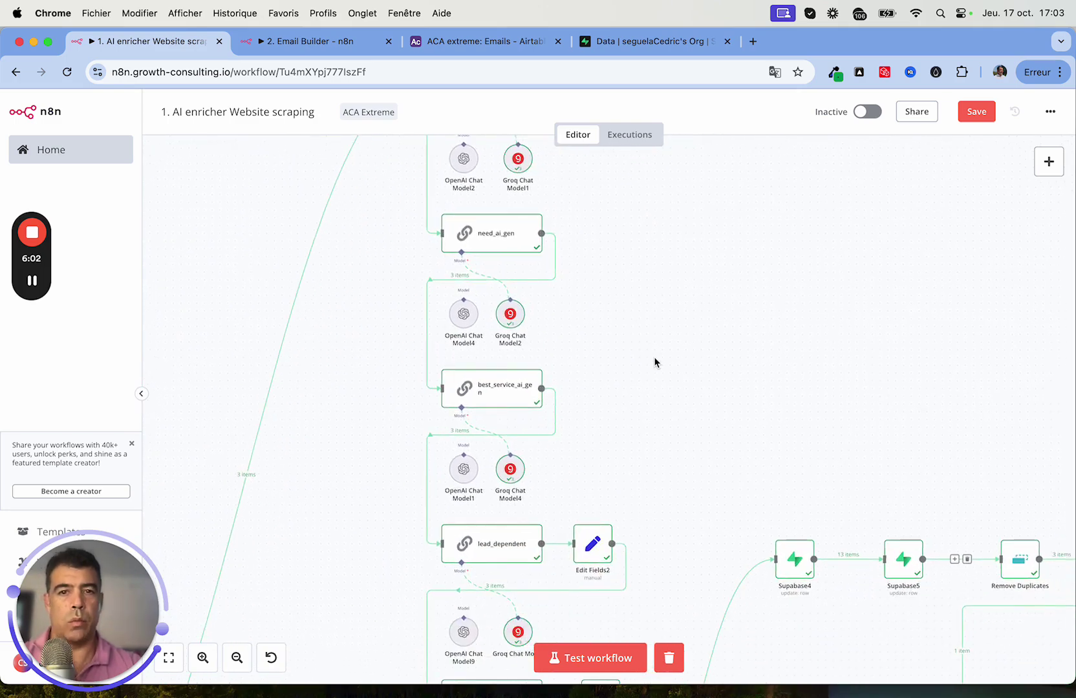
pyautogui.scroll(-4, 655, 362)
pyautogui.hscroll(2, 655, 363)
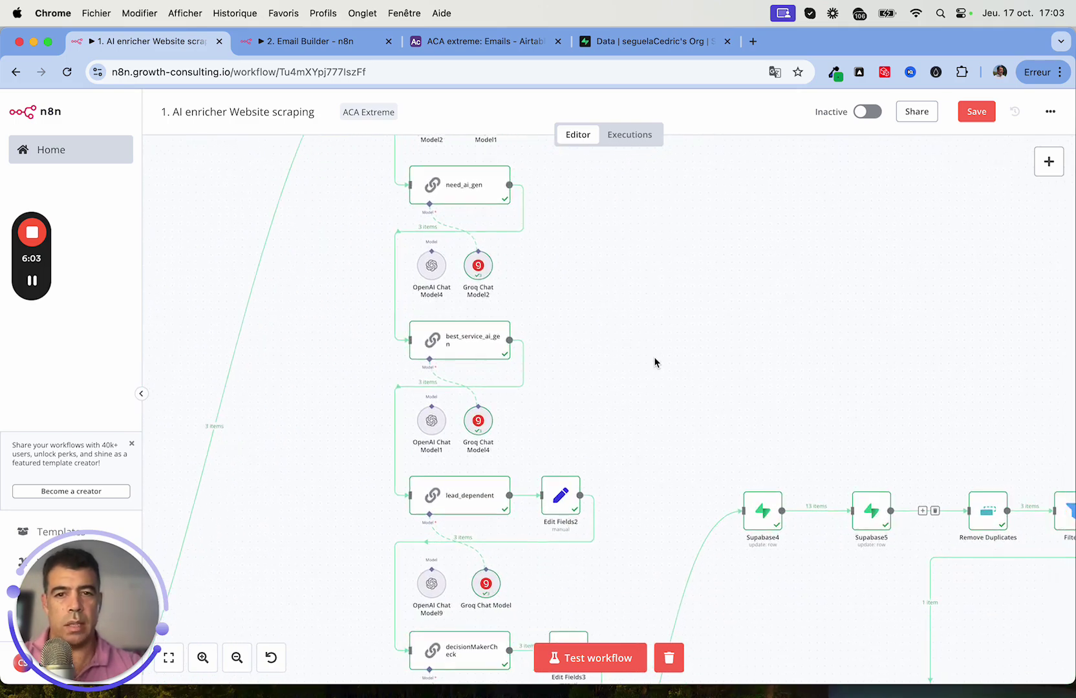
# Switch to the "2. Email Builder" workflow and examine its Company size branch and the chained email and clean_email nodes.
pyautogui.click(309, 42)
pyautogui.hscroll(2, 346, 322)
pyautogui.scroll(-1, 346, 322)
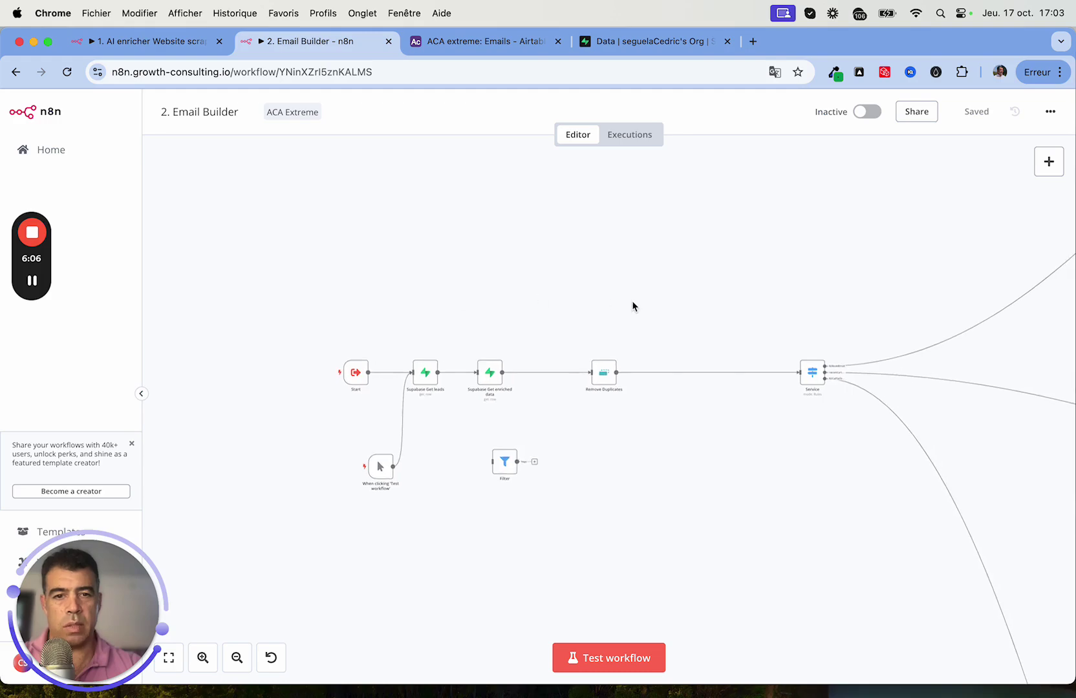
pyautogui.hscroll(10, 633, 307)
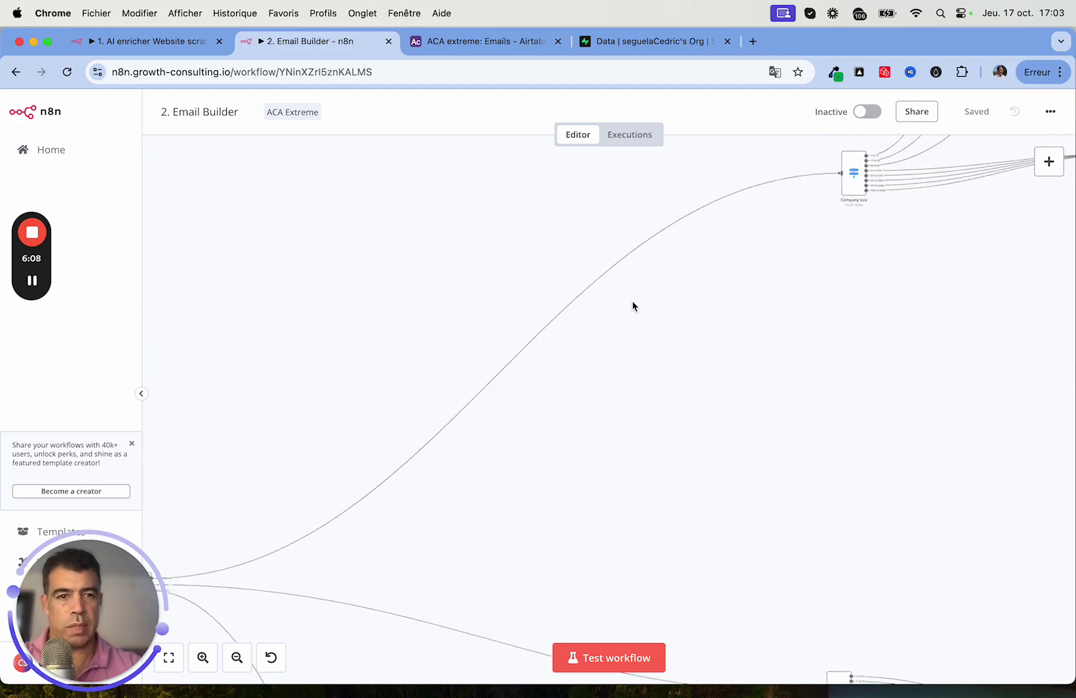
pyautogui.hscroll(5, 633, 306)
pyautogui.scroll(-5, 634, 306)
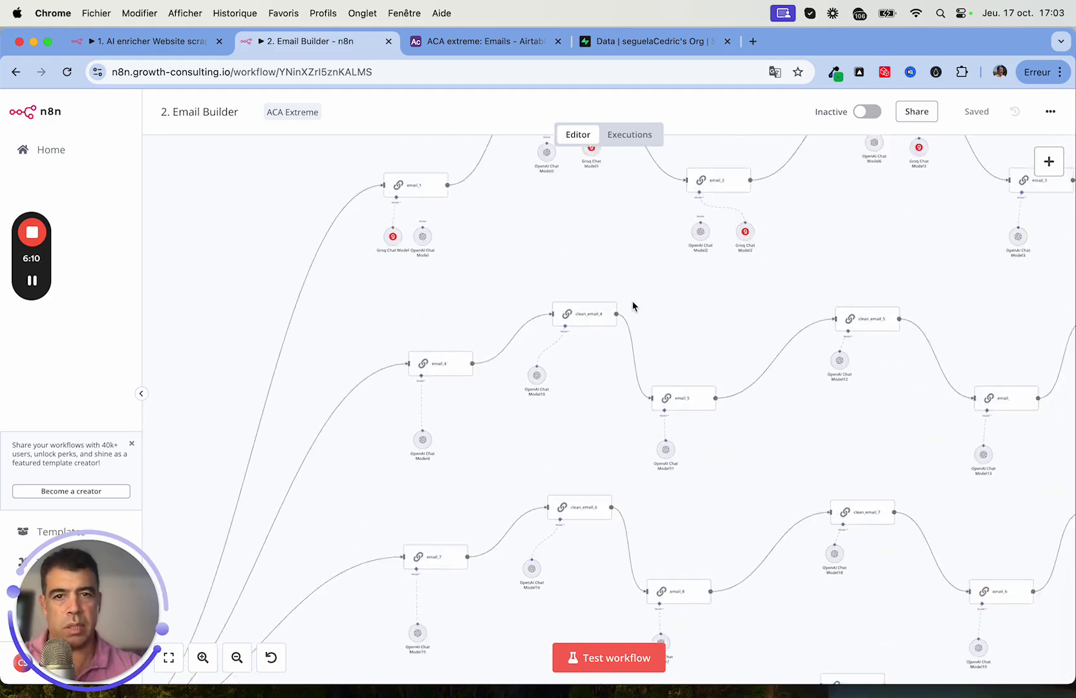
pyautogui.scroll(1, 633, 307)
pyautogui.hscroll(6, 633, 306)
pyautogui.scroll(-1, 633, 306)
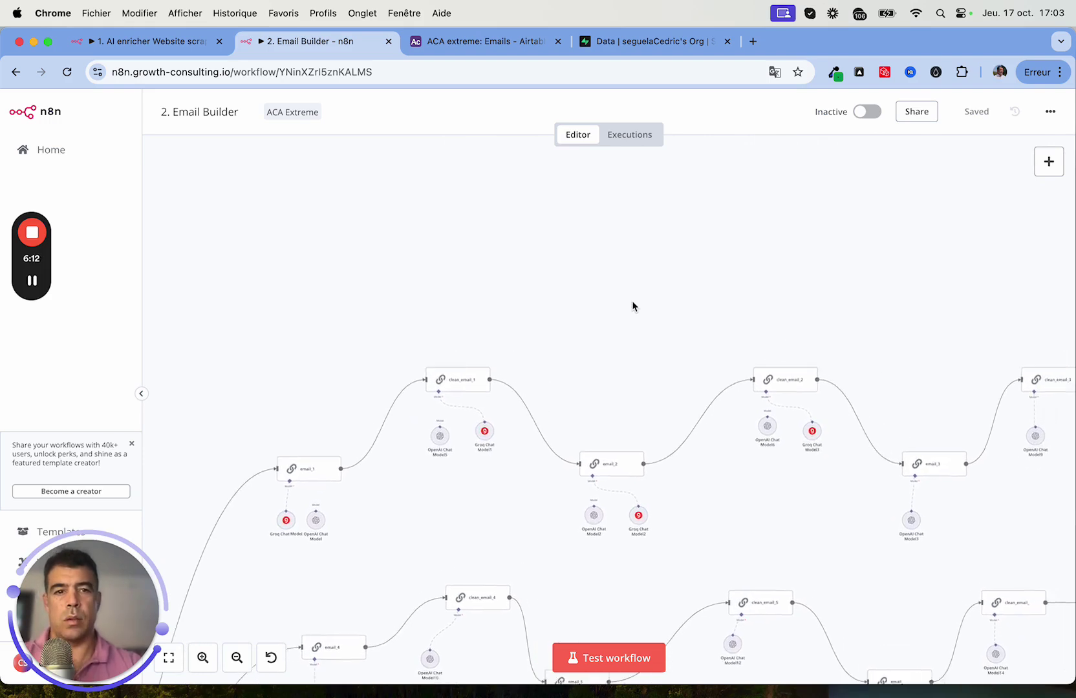
pyautogui.hscroll(8, 633, 306)
# Open the workflow's executions and follow the executed branch of the 17 Oct 16:58:23 run to its end, opening the Quickmail API7 node.
pyautogui.click(640, 135)
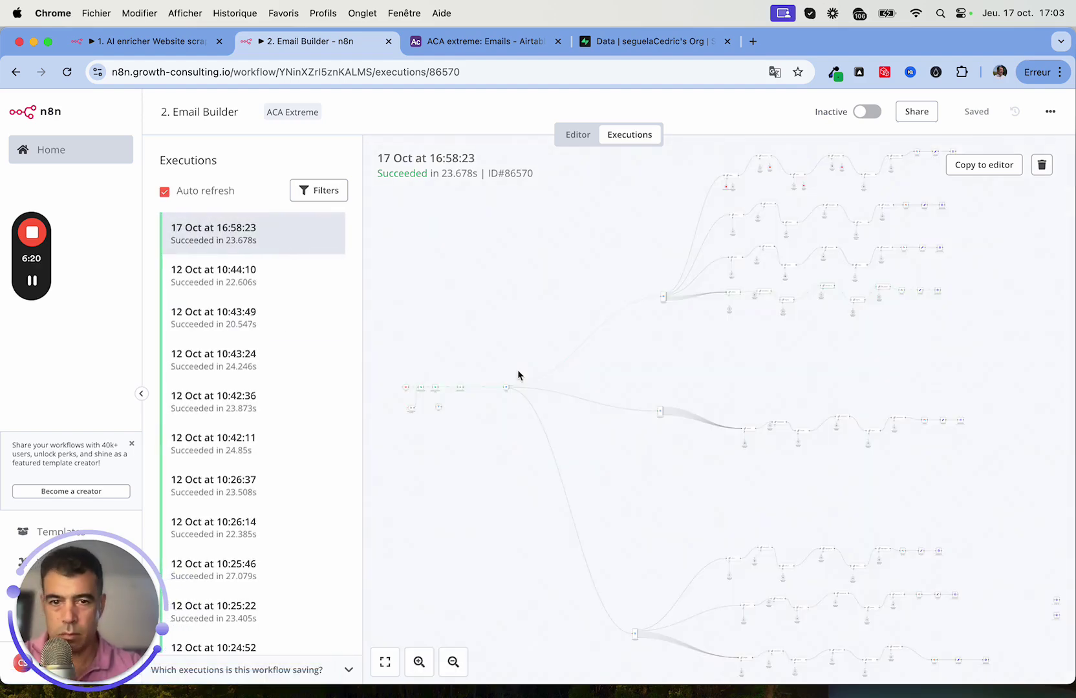
pyautogui.scroll(10, 517, 375)
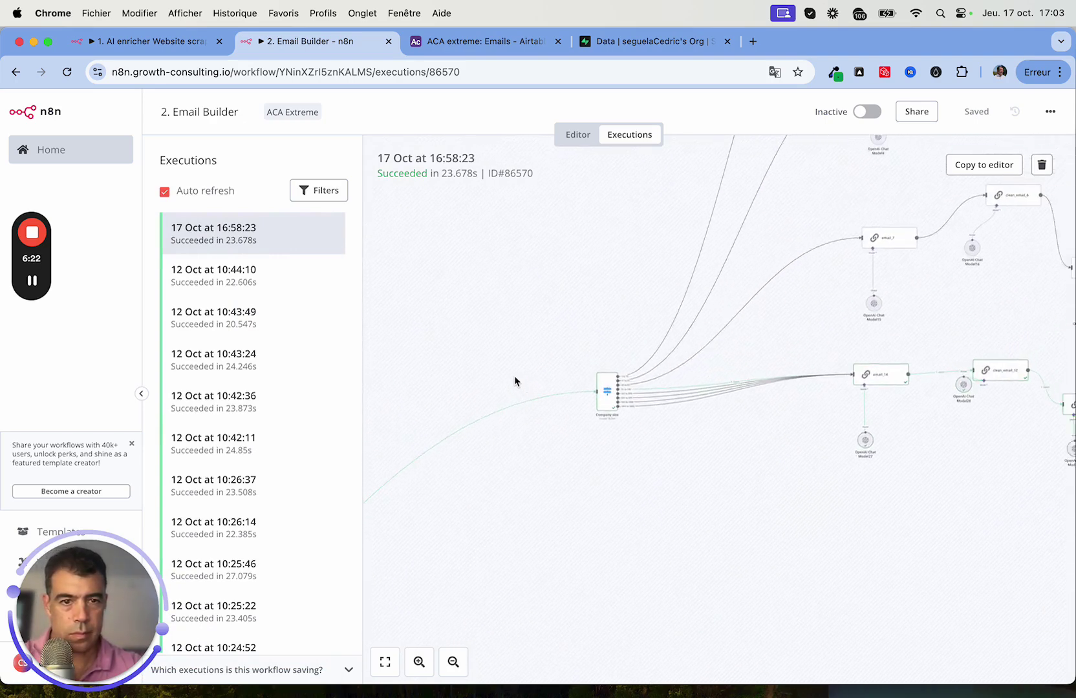
pyautogui.hscroll(10, 824, 391)
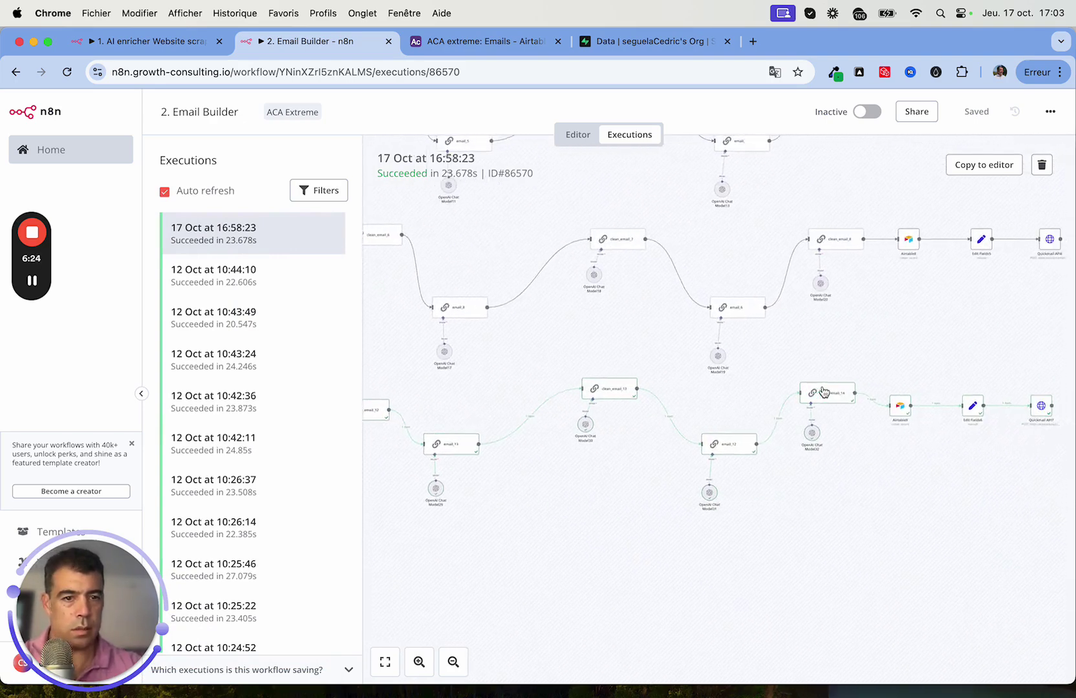
pyautogui.hscroll(5, 823, 392)
pyautogui.scroll(5, 845, 440)
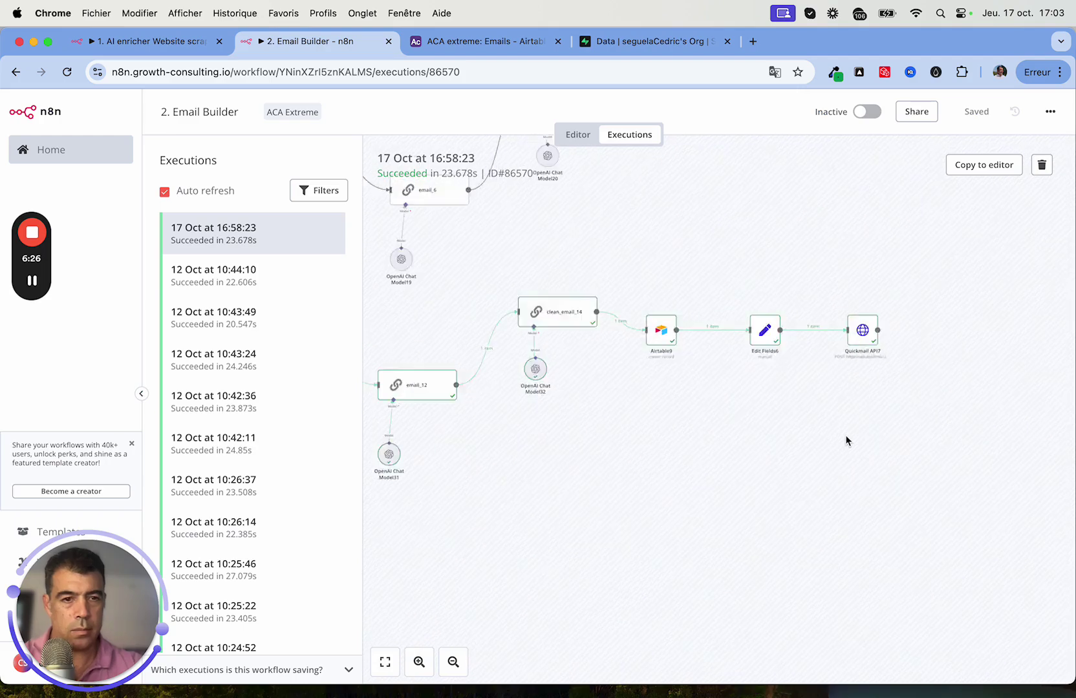
pyautogui.scroll(3, 847, 440)
pyautogui.doubleClick(880, 276)
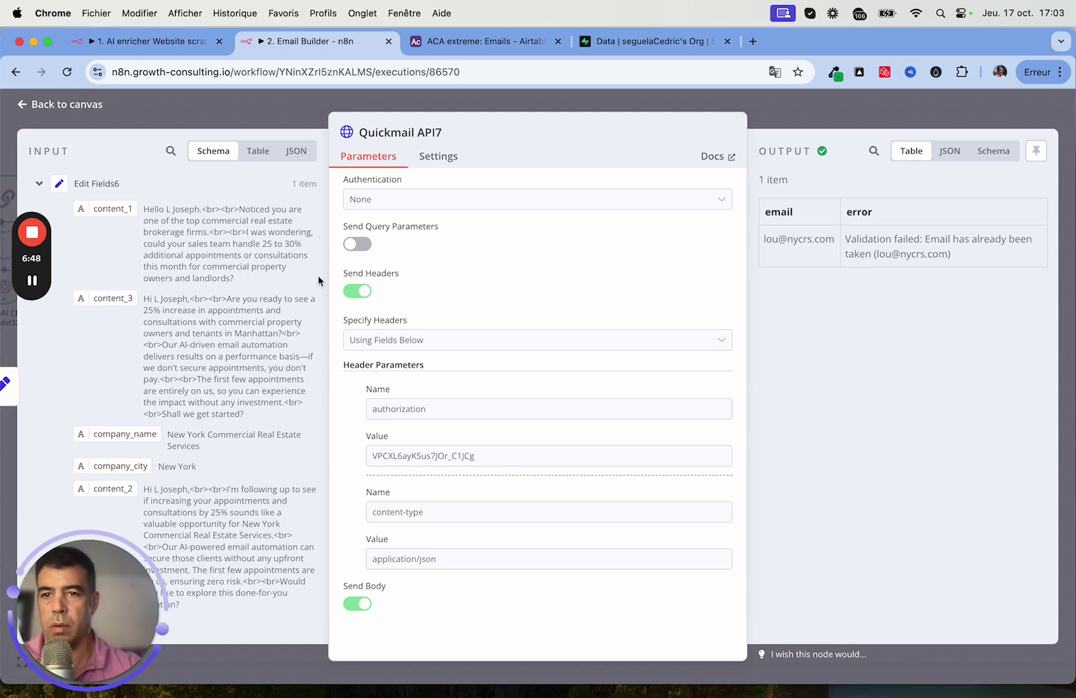
# Review the email texts content_1, content_2 and content_3 in the Quickmail API7 input, including their line-break tags, and return to the canvas.
pyautogui.scroll(-3, 298, 280)
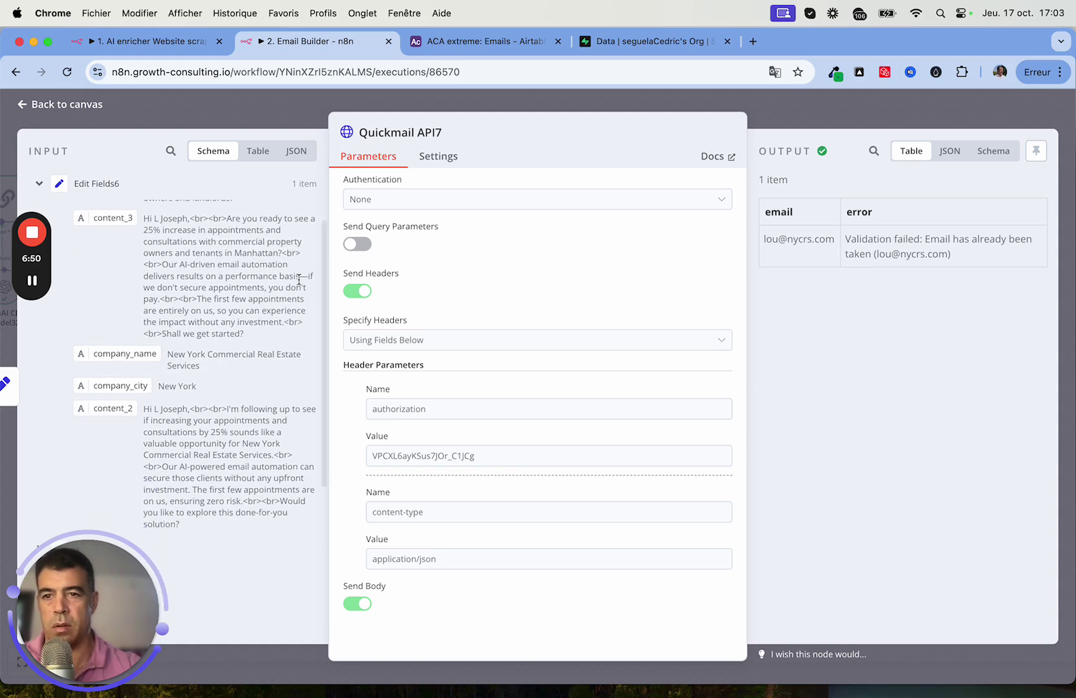
pyautogui.scroll(2, 299, 280)
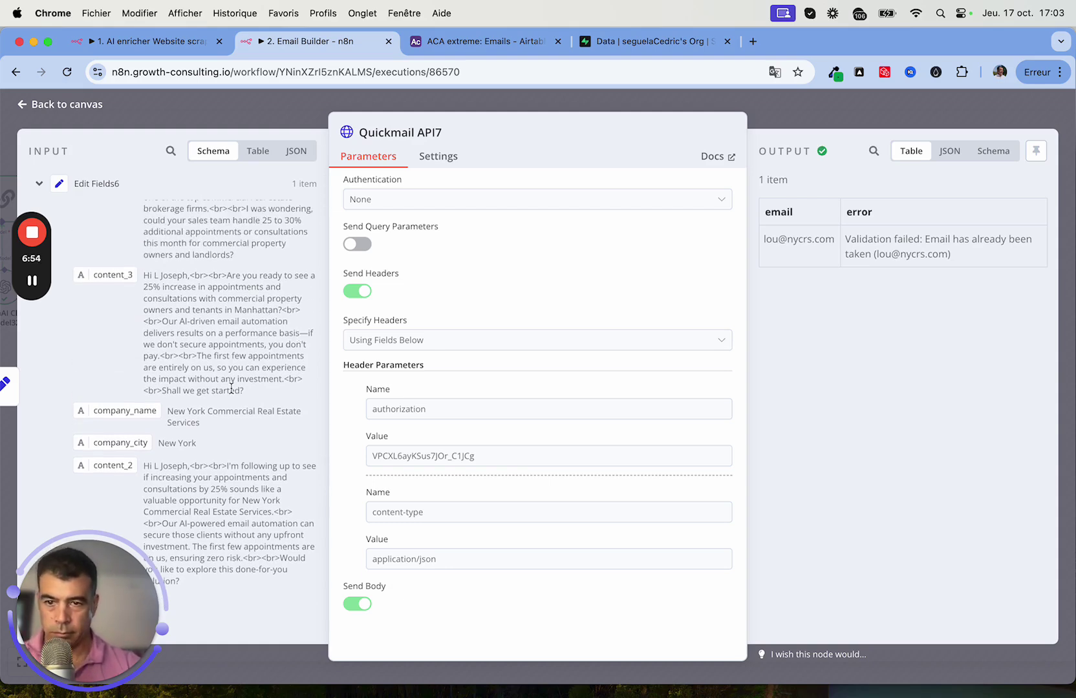
pyautogui.moveTo(191, 275); pyautogui.dragTo(214, 275)
pyautogui.scroll(-3, 216, 536)
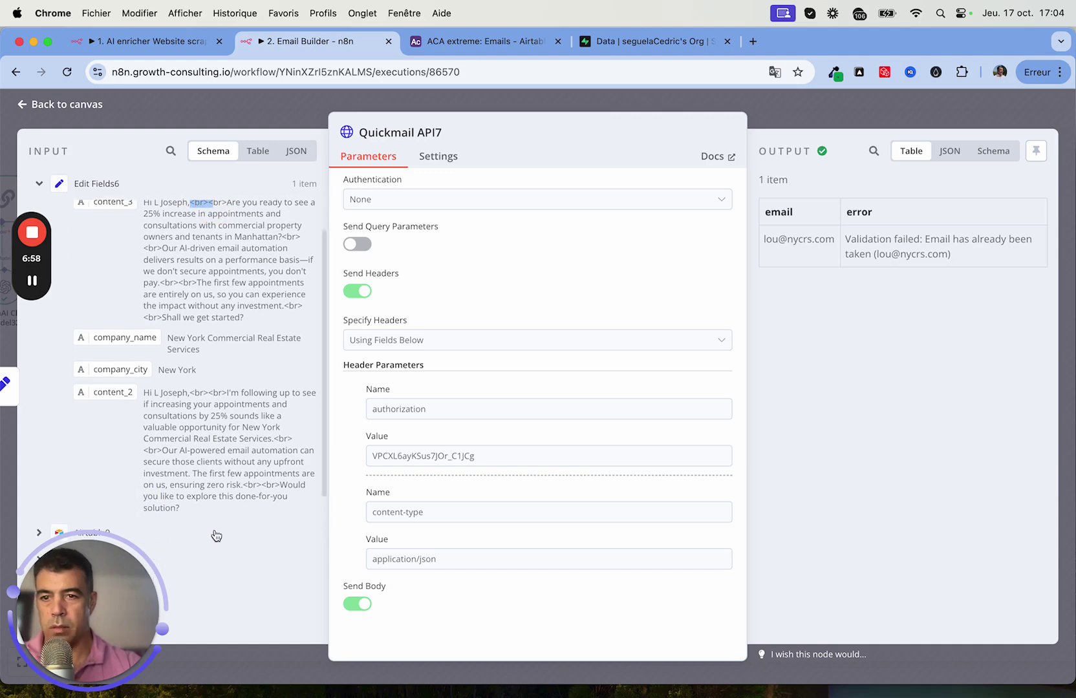
pyautogui.click(224, 392)
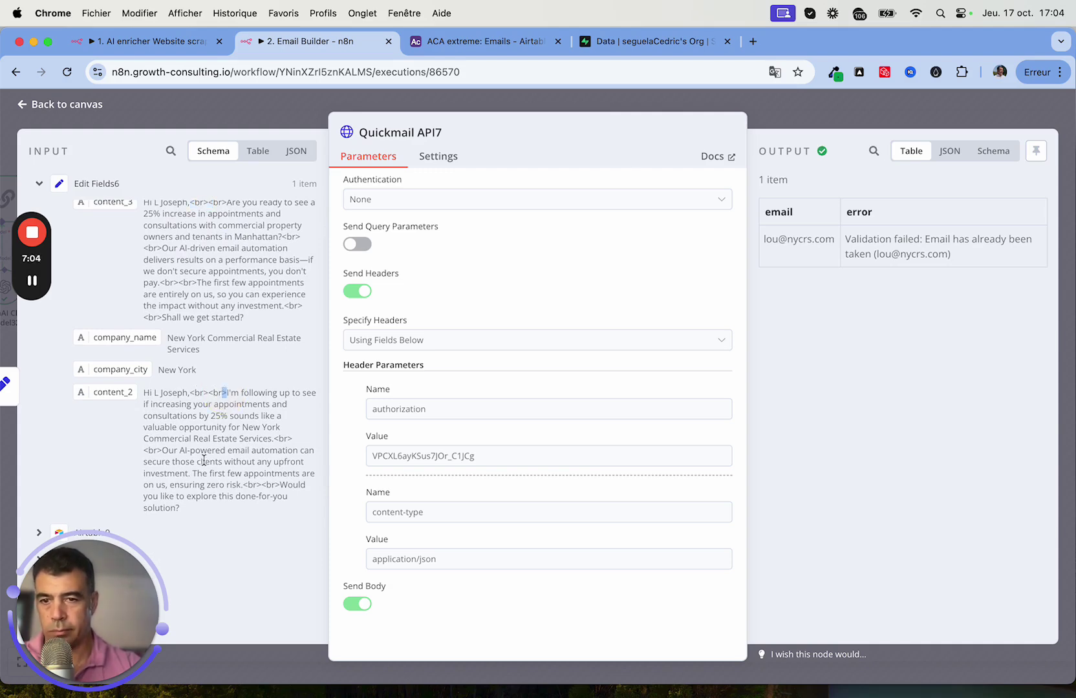
pyautogui.scroll(-2, 218, 451)
pyautogui.scroll(-1, 218, 451)
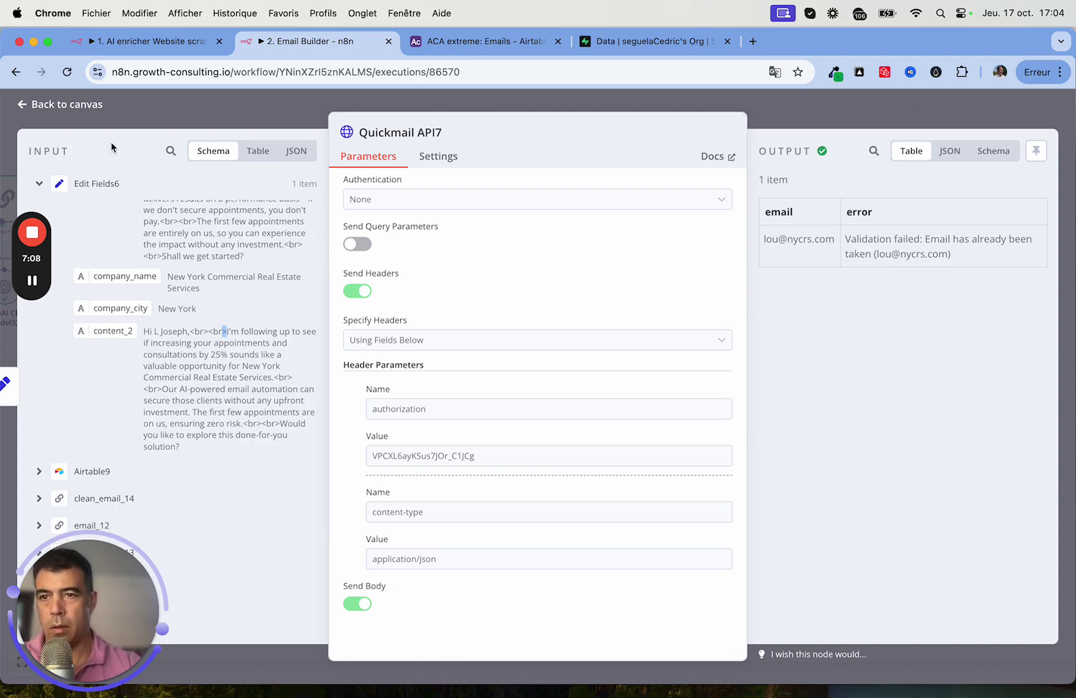
pyautogui.click(71, 104)
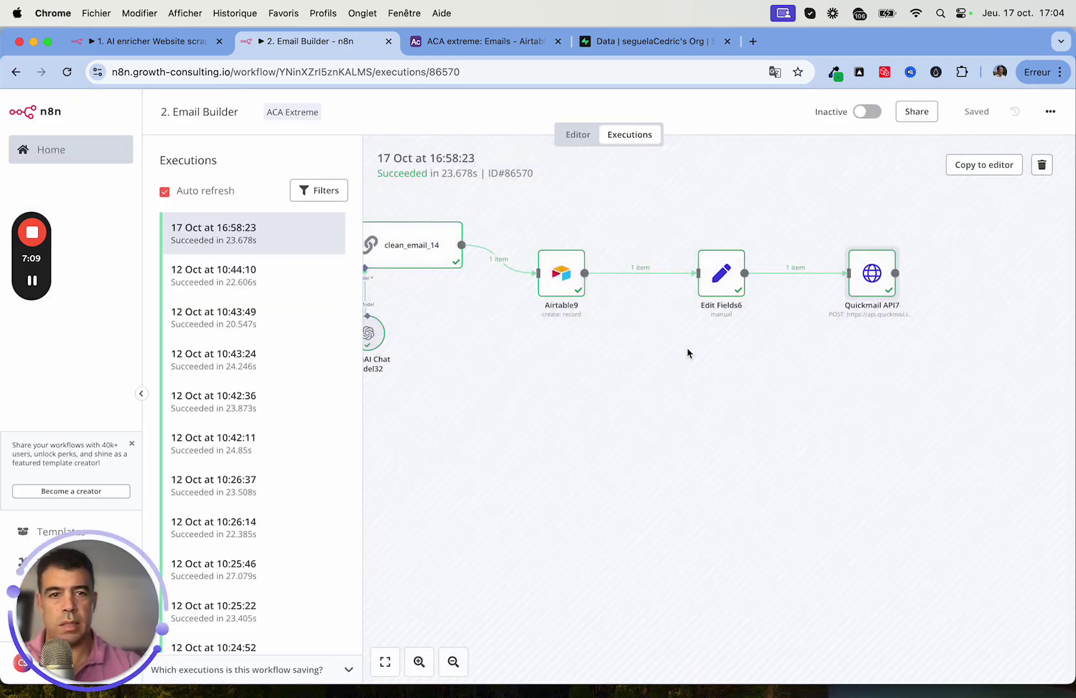
# Open the 12 Oct 10:44:10 execution and trace its executed branch from the Company size switch to the final Quickmail node.
pyautogui.click(226, 281)
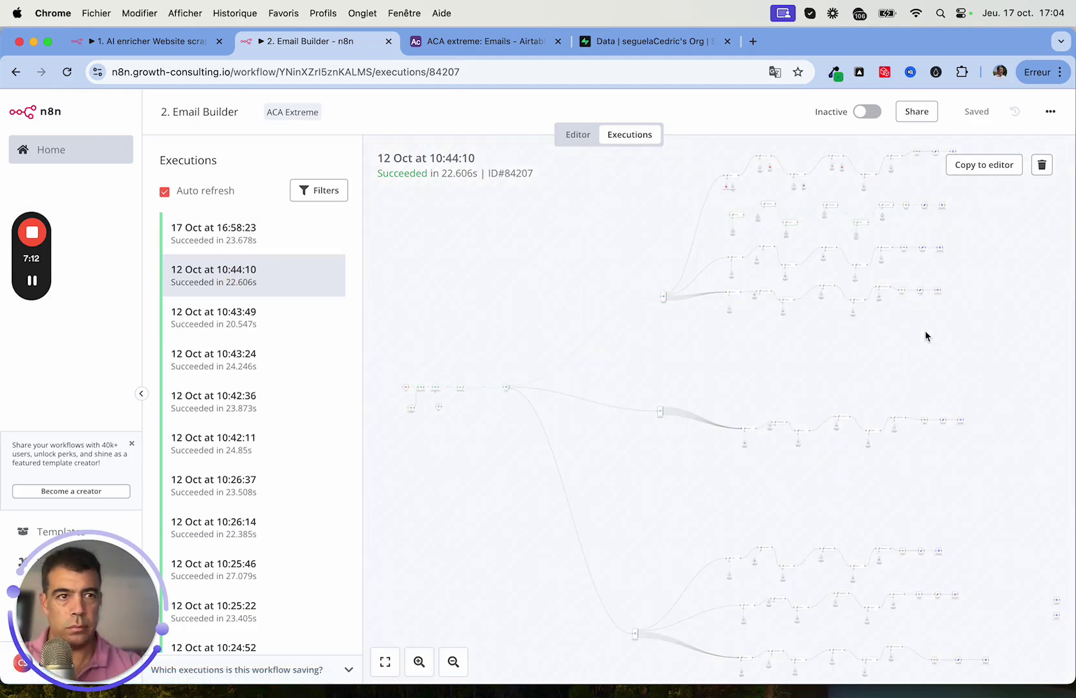
pyautogui.scroll(-2, 926, 332)
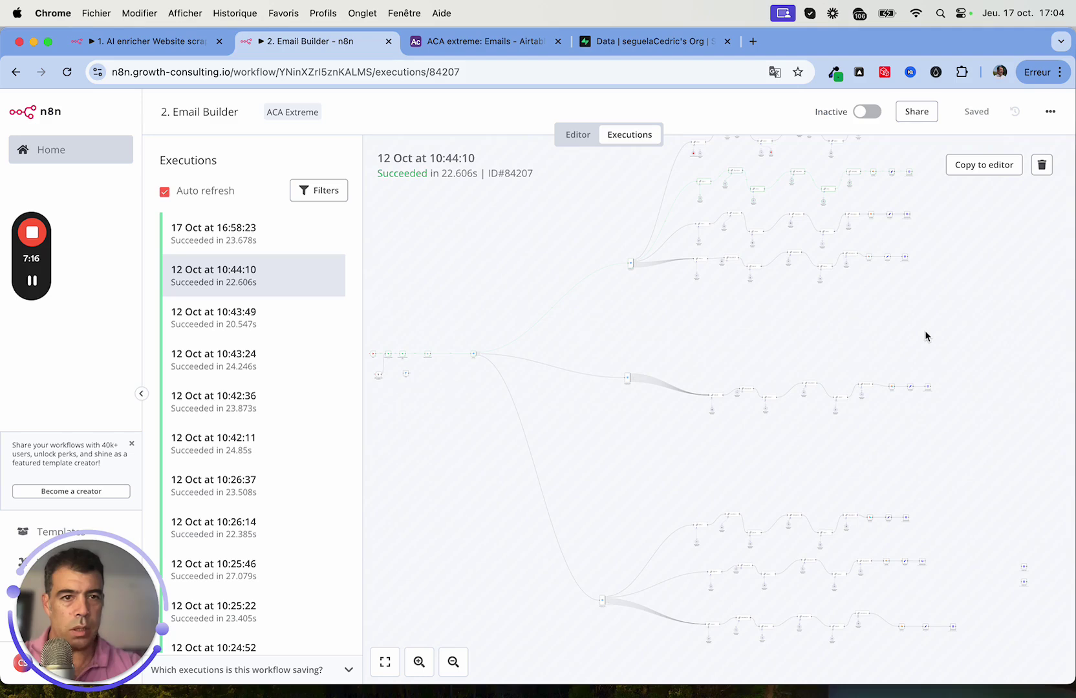
pyautogui.scroll(5, 926, 336)
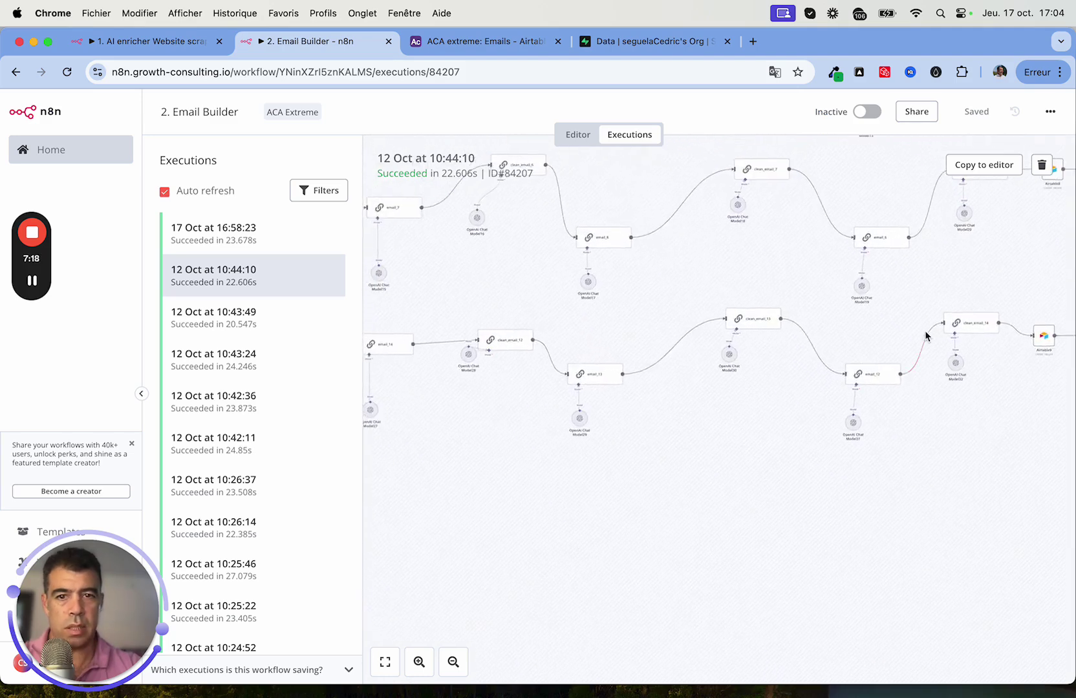
pyautogui.hscroll(-10, 925, 336)
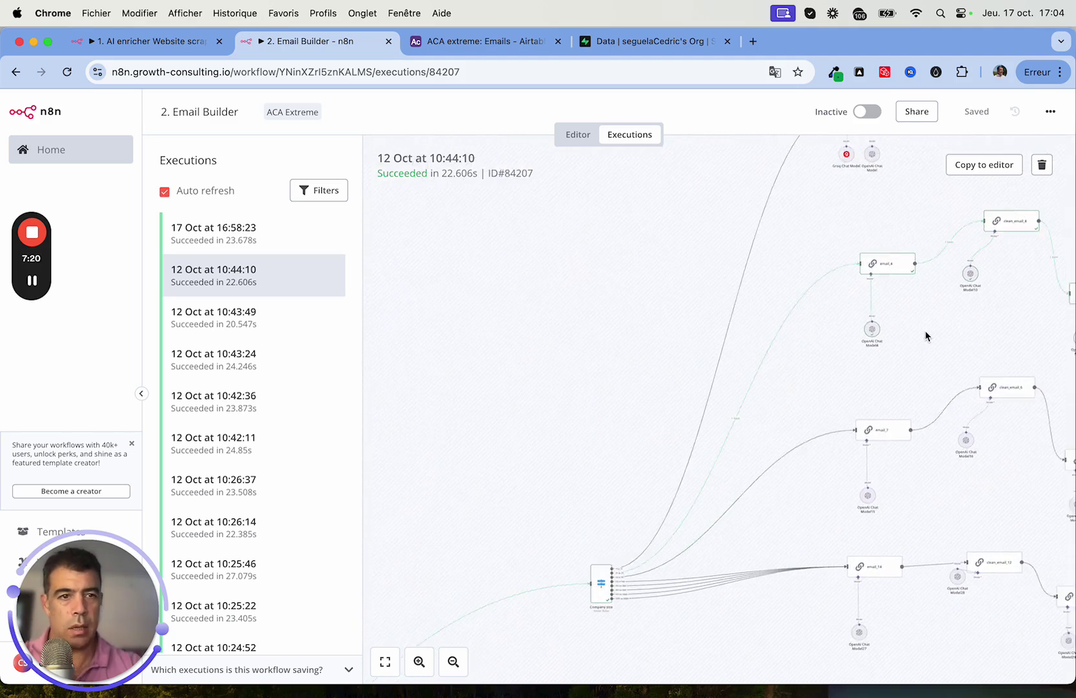
pyautogui.hscroll(10, 924, 336)
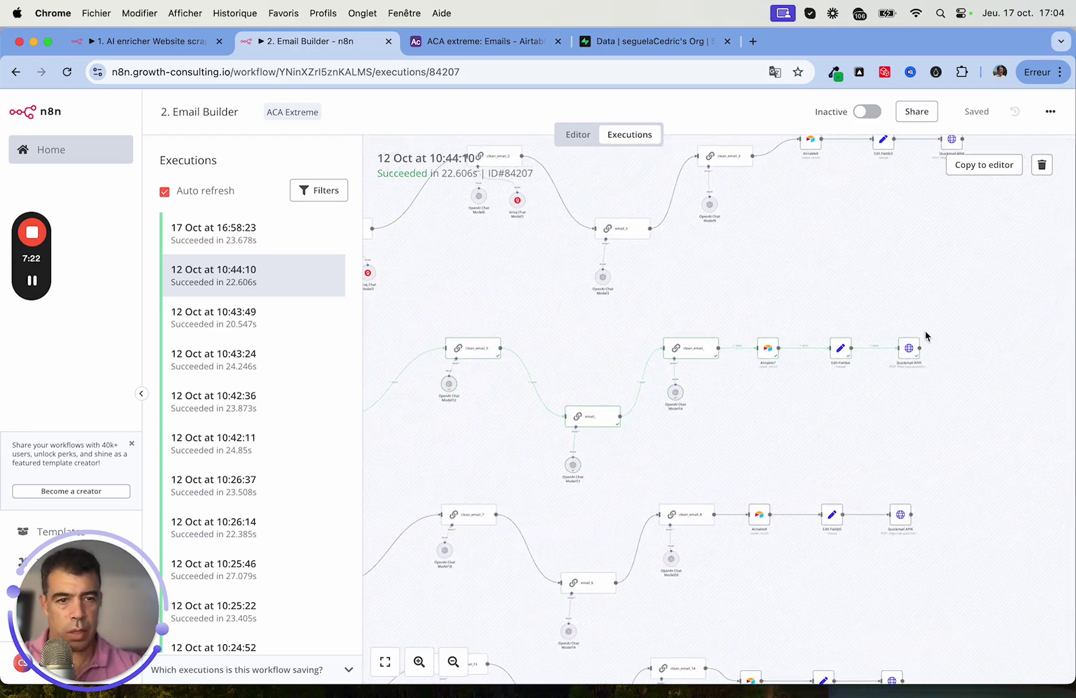
pyautogui.hscroll(1, 925, 337)
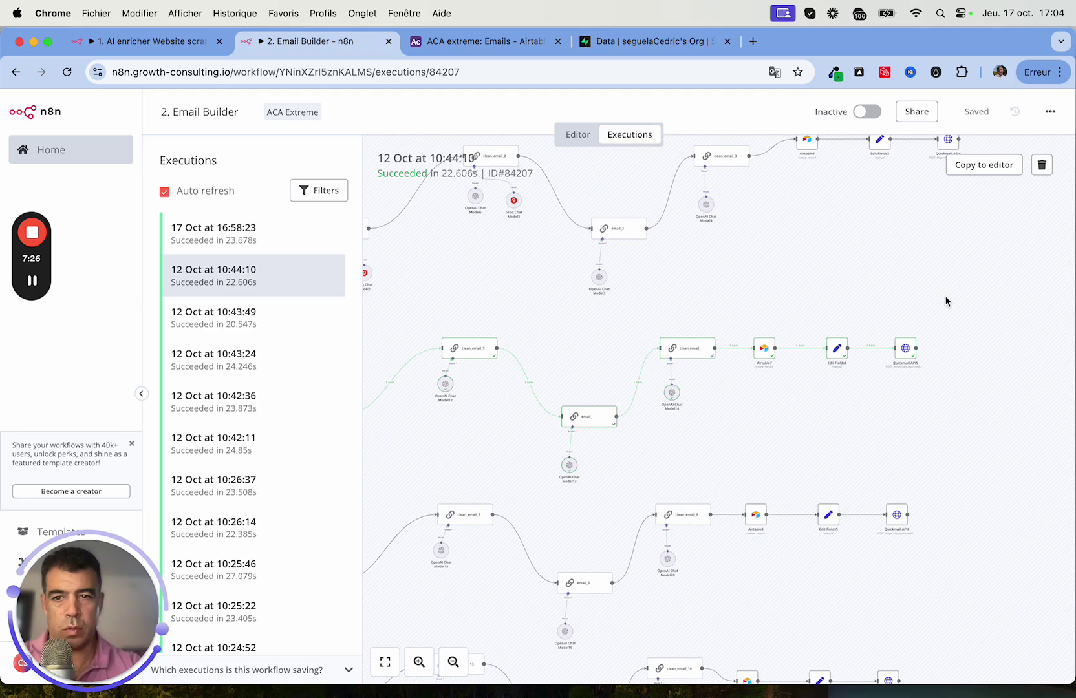
# Open the Quickmail API5 node at the end of the executed branch to view its input email contents.
pyautogui.scroll(3, 946, 301)
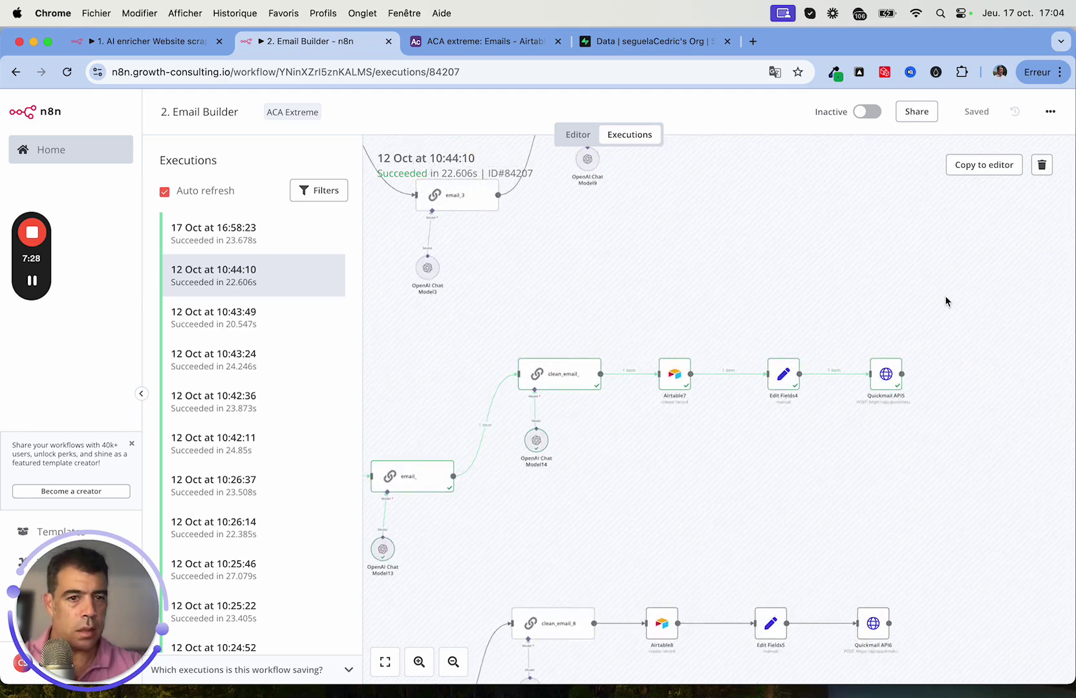
pyautogui.hscroll(2, 945, 302)
pyautogui.scroll(-1, 945, 301)
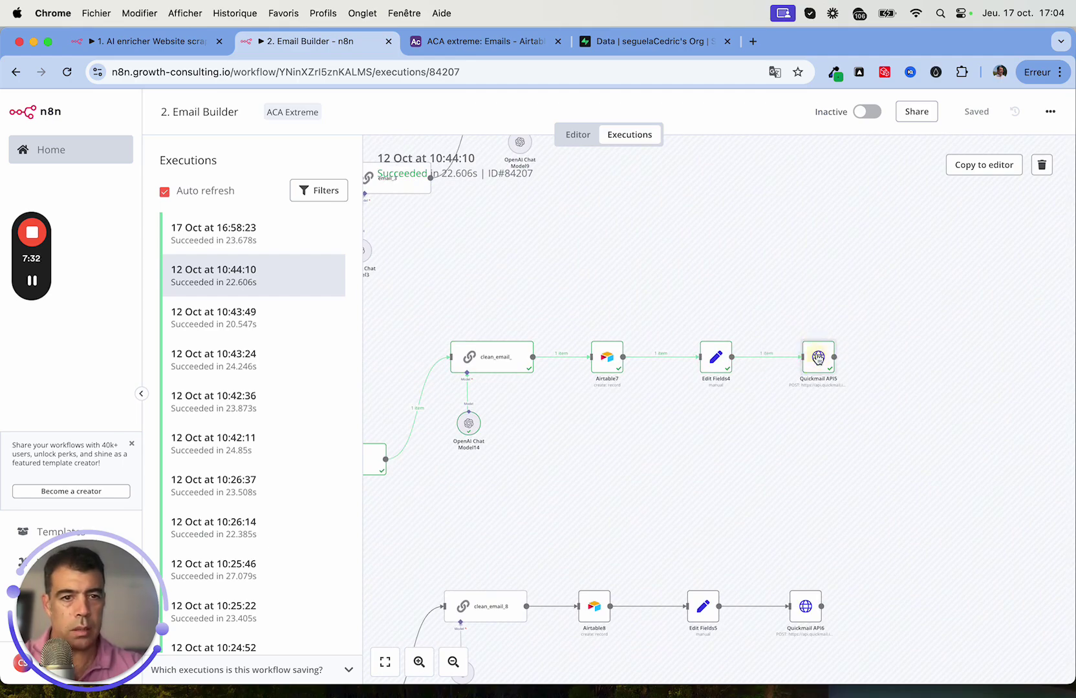
pyautogui.doubleClick(818, 358)
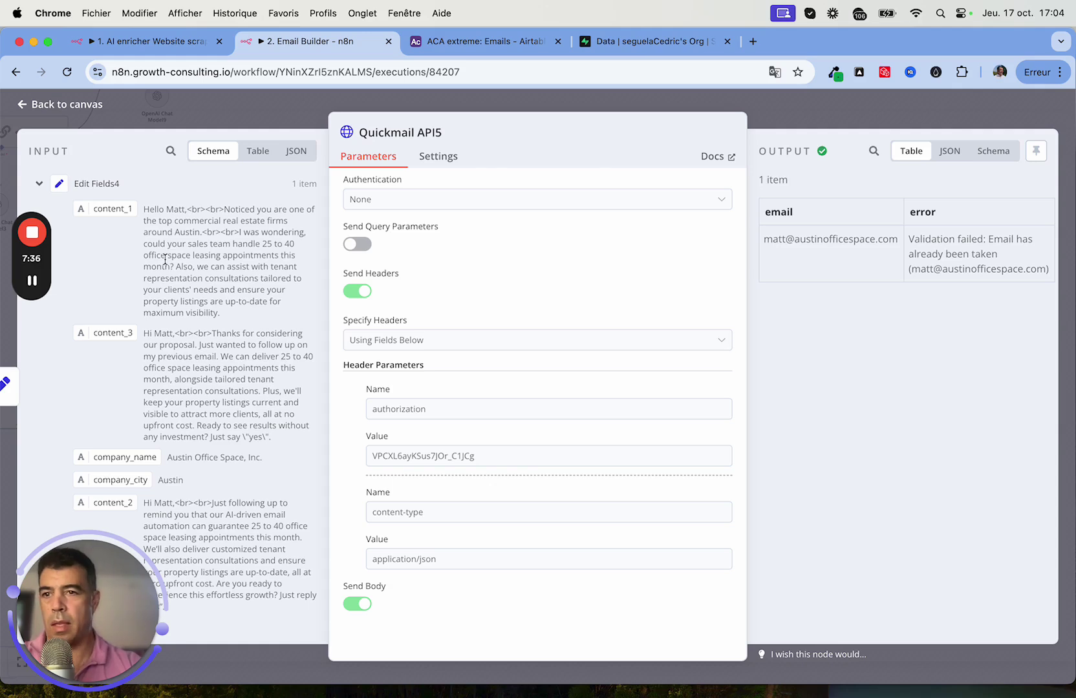
pyautogui.moveTo(35, 236)
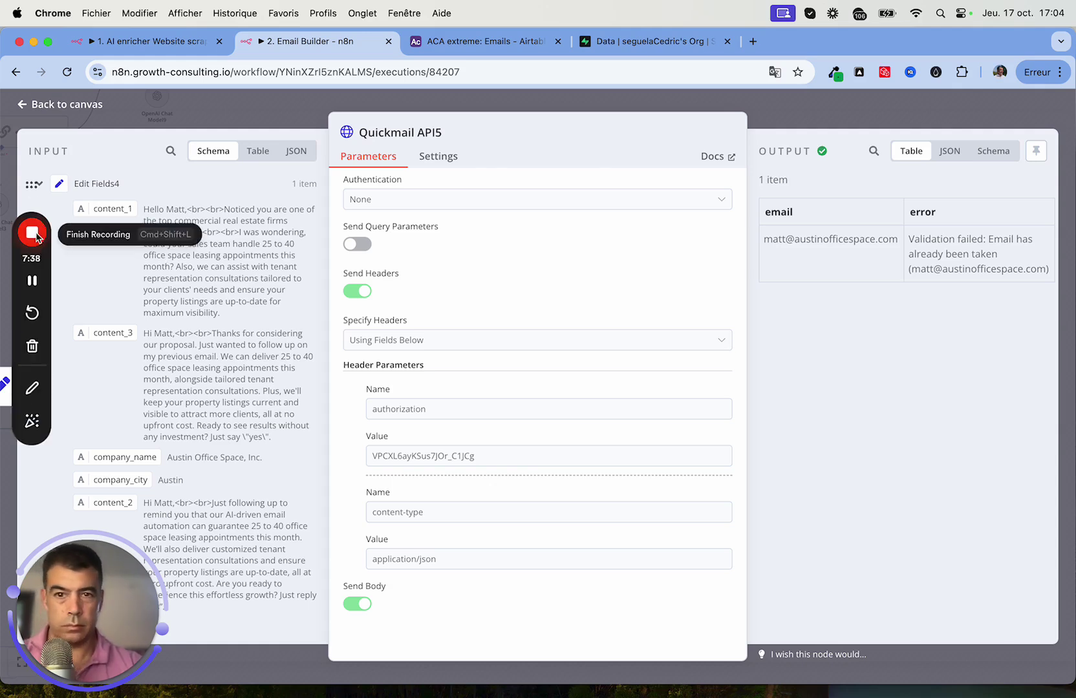